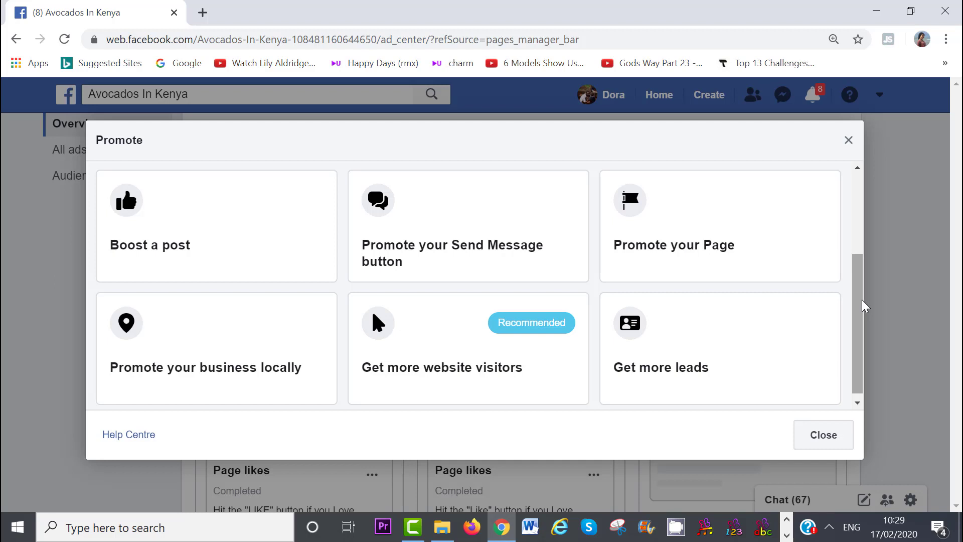
Choose Boost a post and start boosting the Avocado Health Benefits! post.
left_click(258, 238)
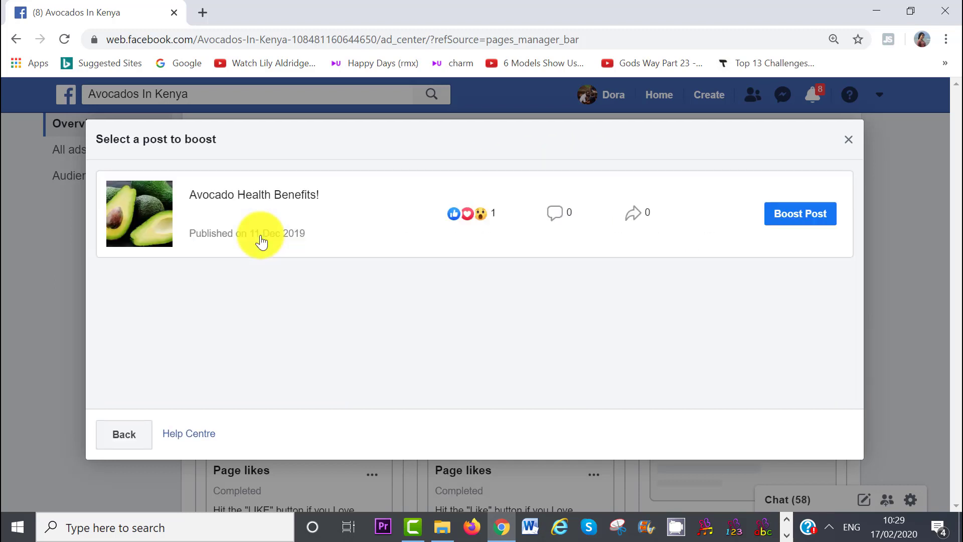
left_click(792, 221)
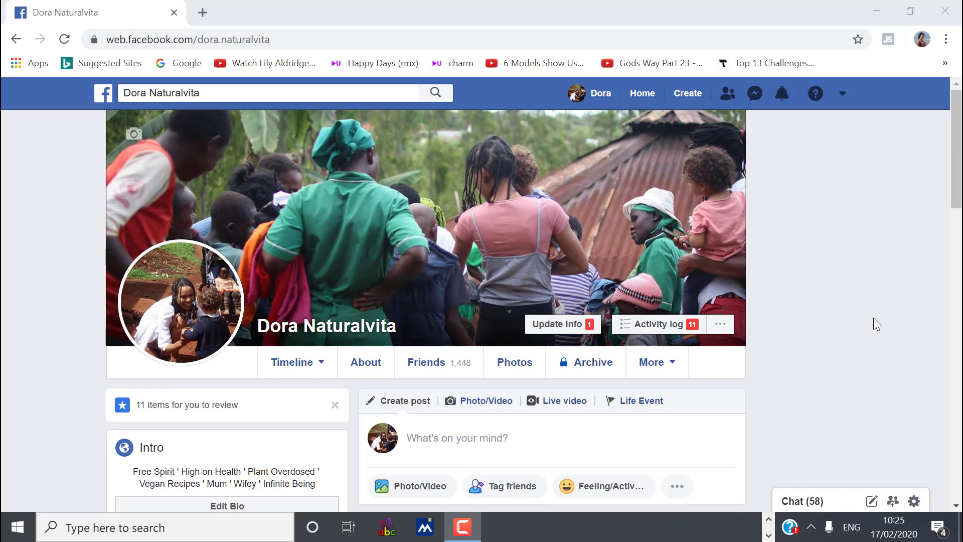
Start a new Page from the Create menu to reach its category choices.
left_click(687, 94)
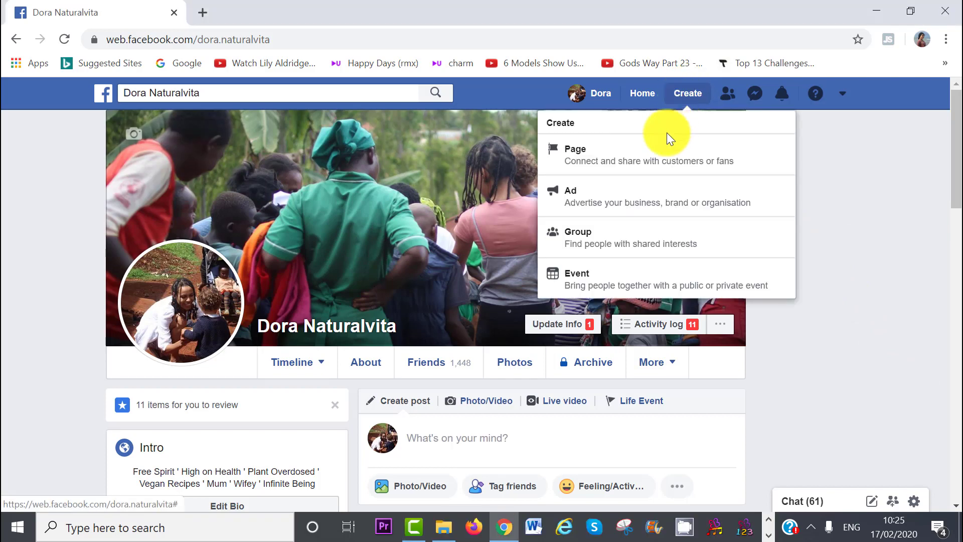
left_click(657, 157)
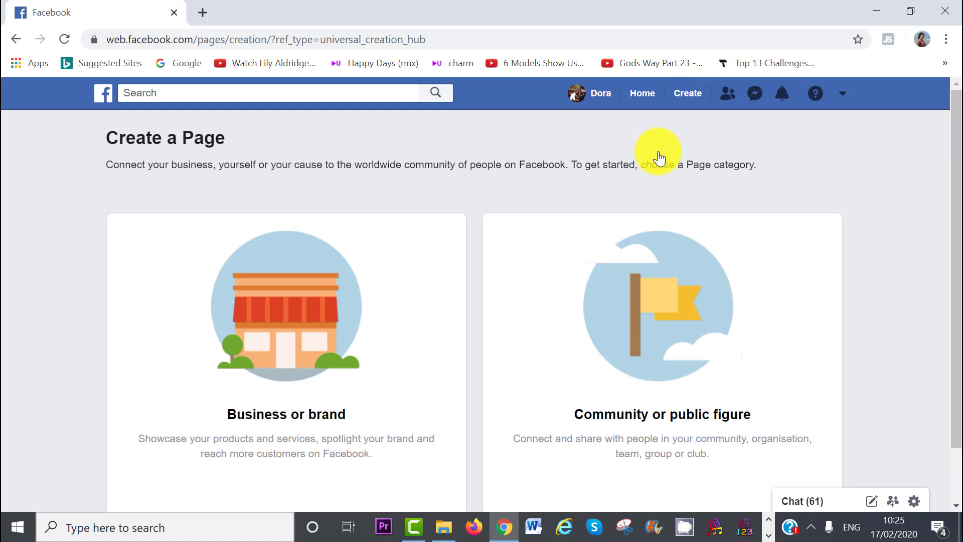
left_click_drag(956, 184, 960, 239)
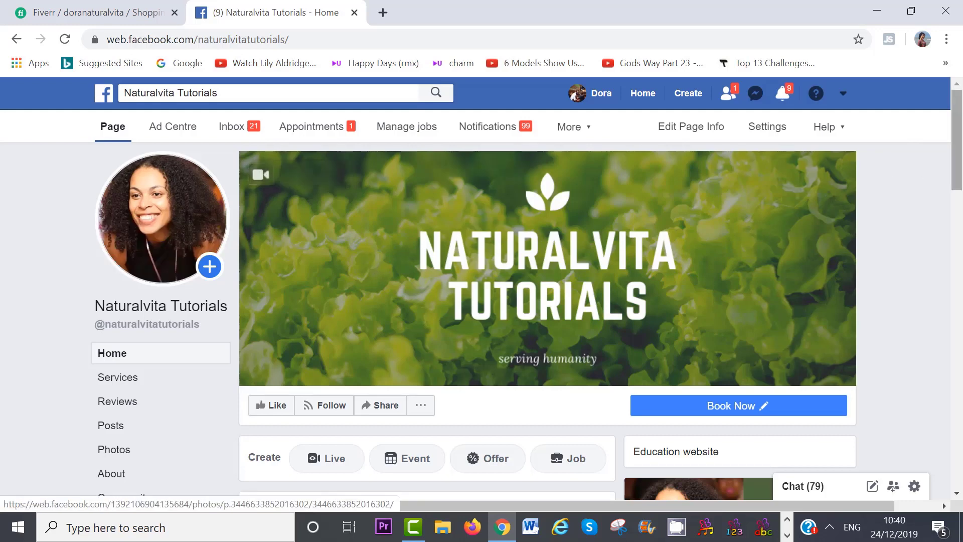
scroll(730, 297, "down", 2)
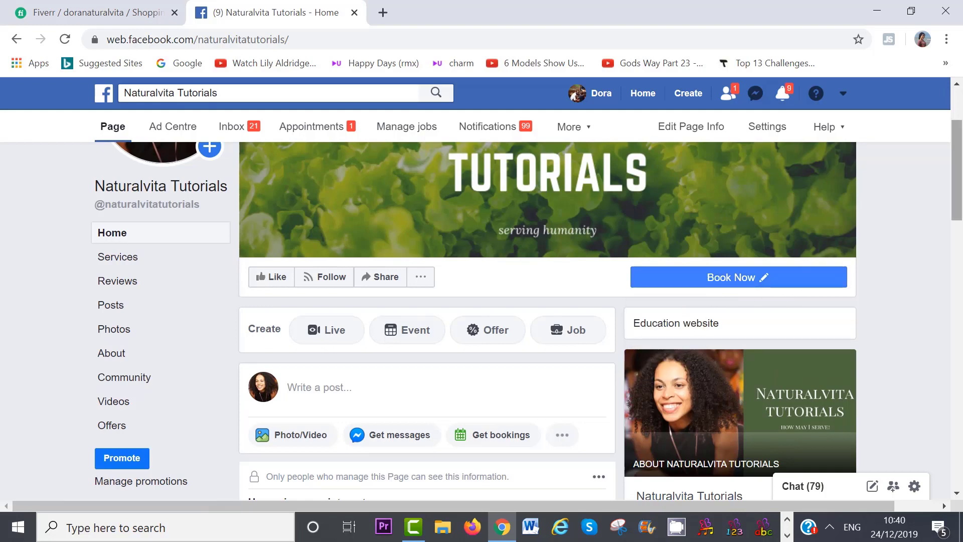
left_click_drag(960, 154, 961, 191)
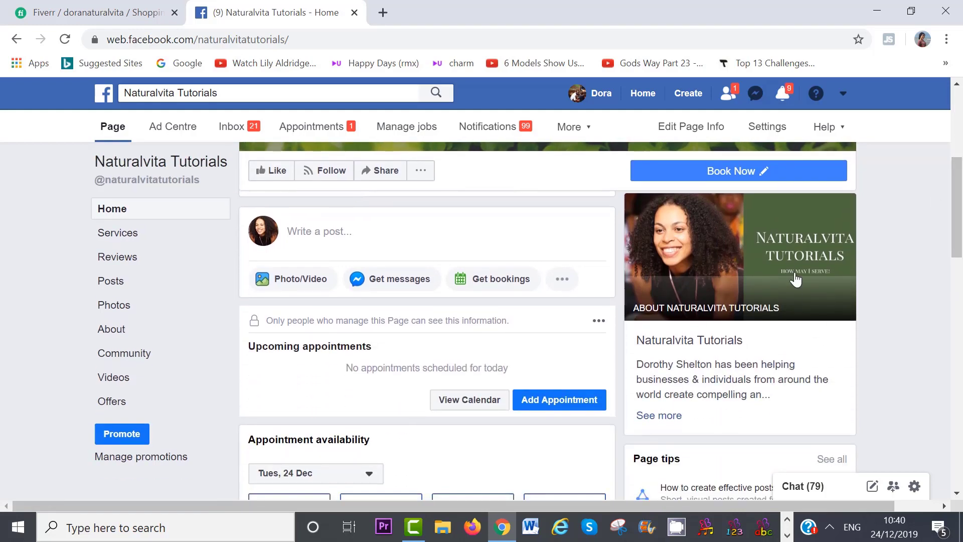
left_click_drag(961, 230, 962, 259)
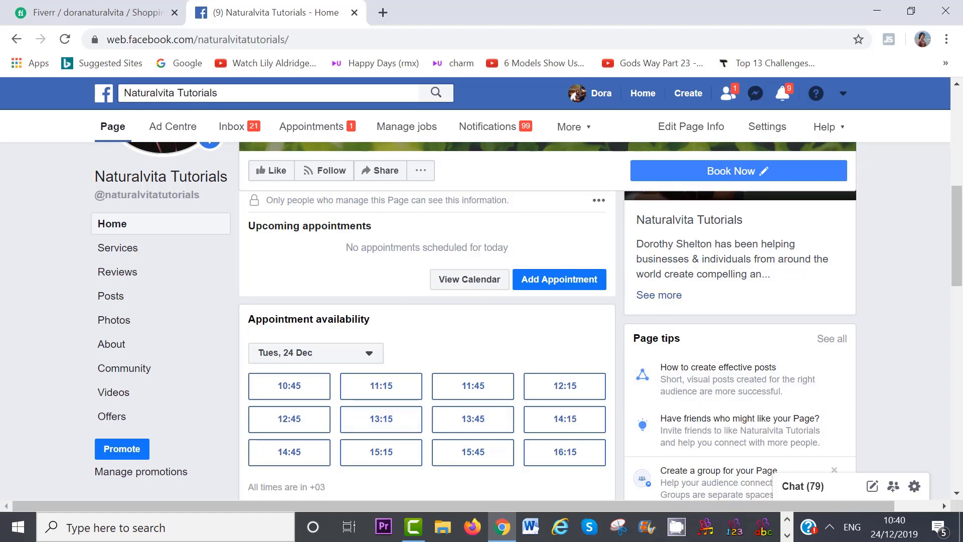
left_click_drag(961, 253, 961, 293)
scroll(366, 351, "down", 7)
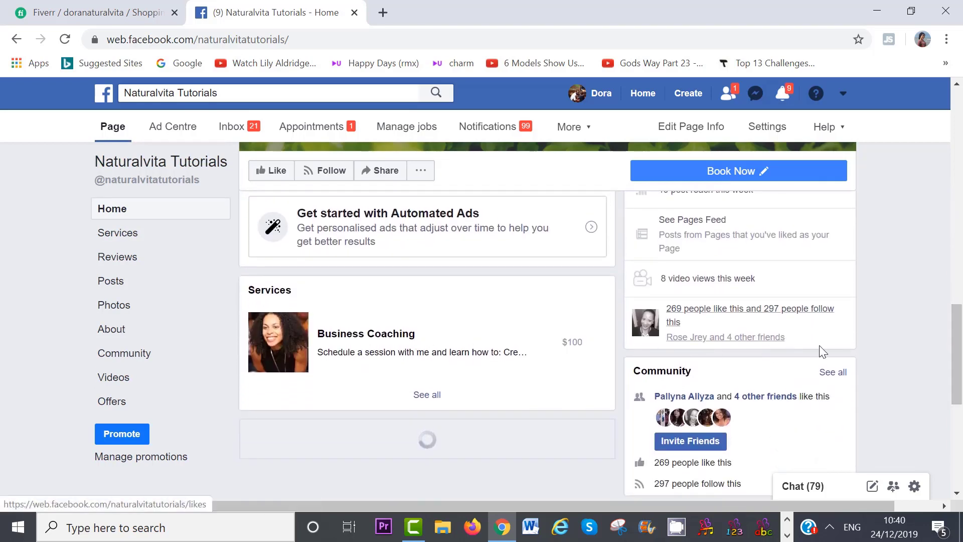
left_click_drag(961, 362, 962, 403)
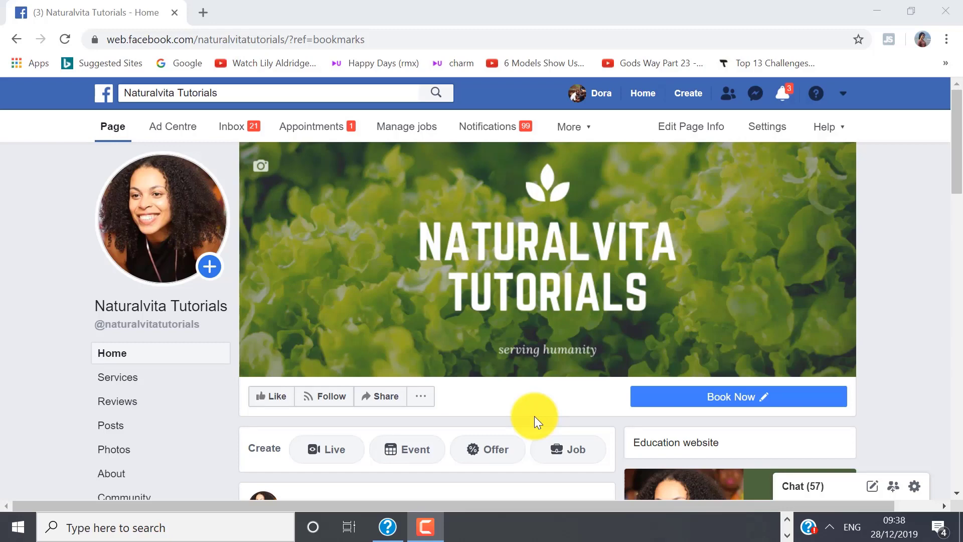
Go to the Naturalvita Tutorials Ad Centre Overview, showing $0.00 spent on 0 ads.
left_click(166, 142)
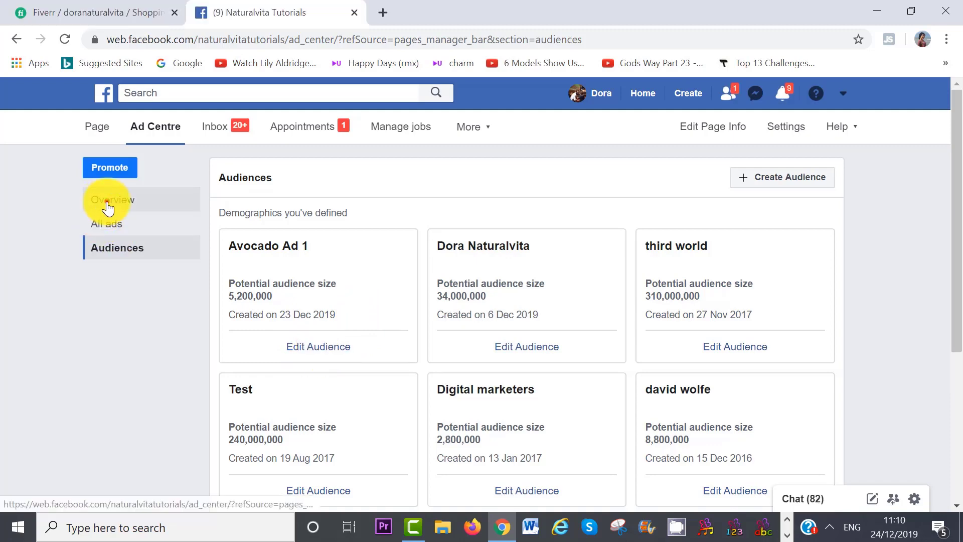
left_click(106, 201)
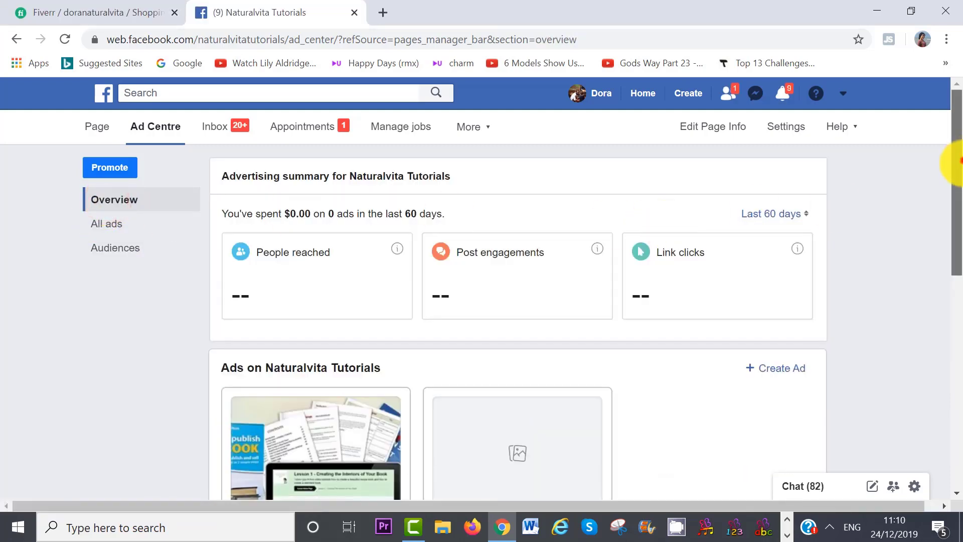
Scroll down the Ad Centre overview and start a new ad in the Promote dialog.
left_click_drag(955, 170, 959, 241)
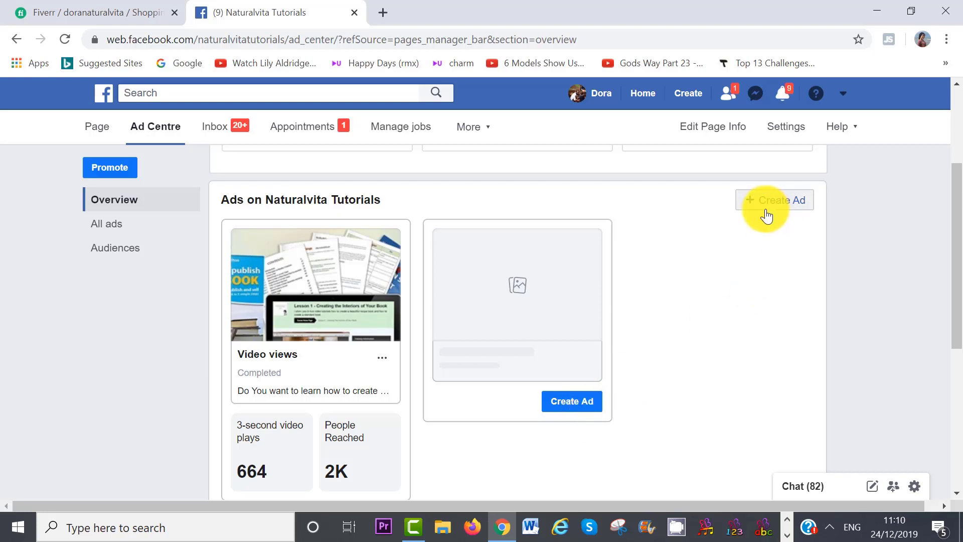
left_click(791, 210)
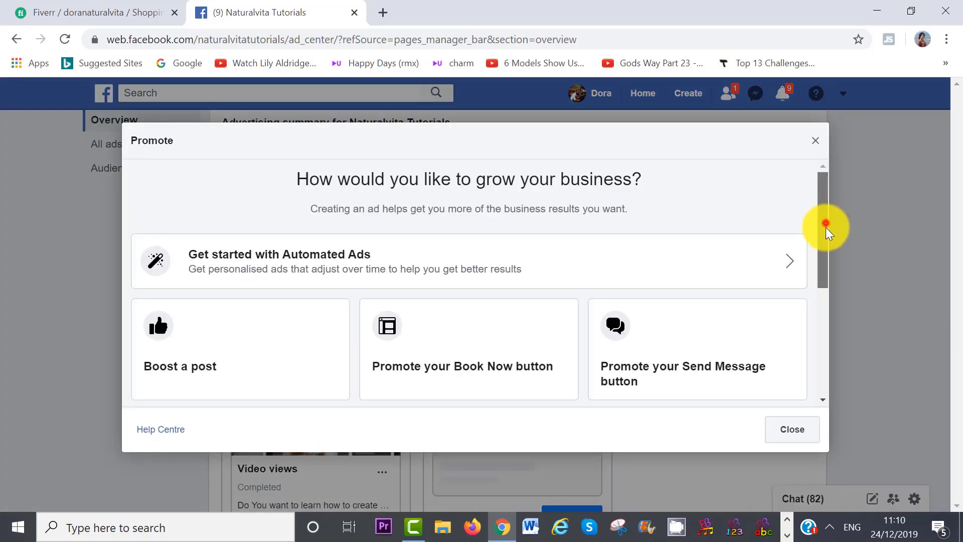
mouse_move(826, 228)
left_mouse_down()
mouse_move(826, 308)
mouse_move(828, 221)
left_mouse_up()
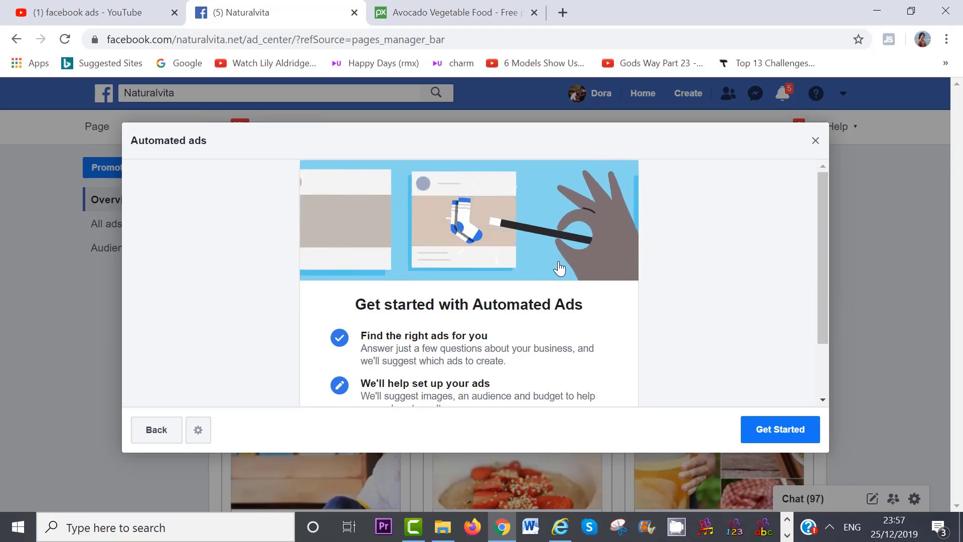
Scroll through the Automated Ads introduction before dismissing it.
scroll(827, 331, "down", 2)
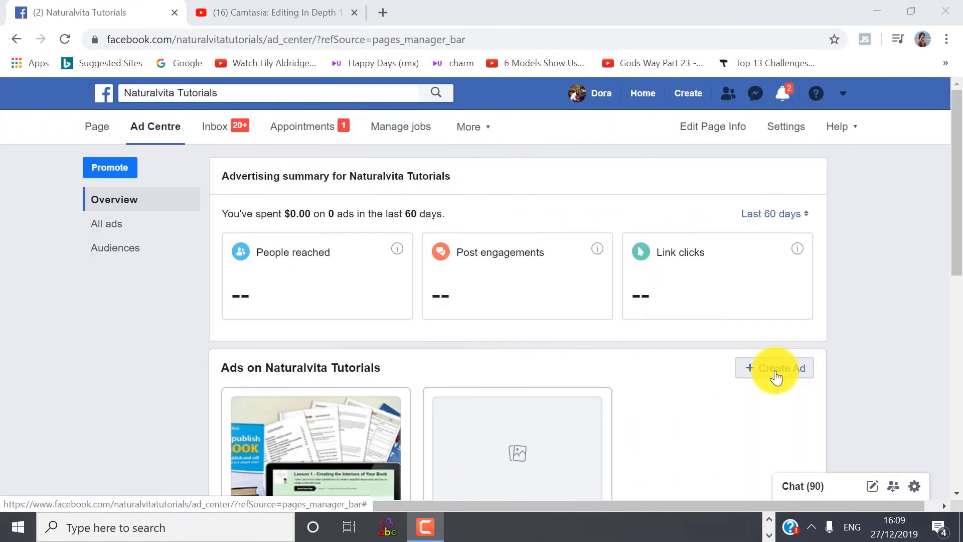
Start a new ad and choose Boost a post from the Promote options.
left_click(776, 372)
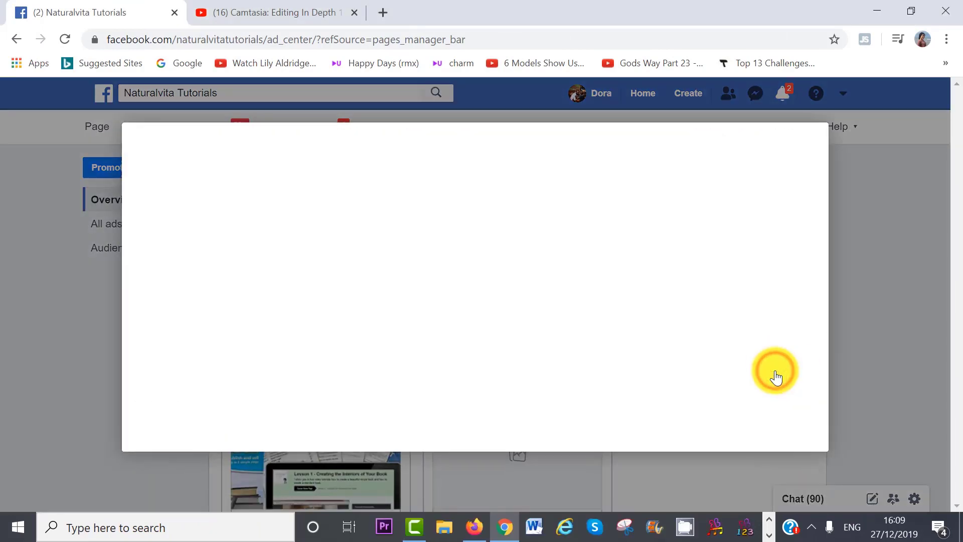
left_click_drag(822, 209, 829, 247)
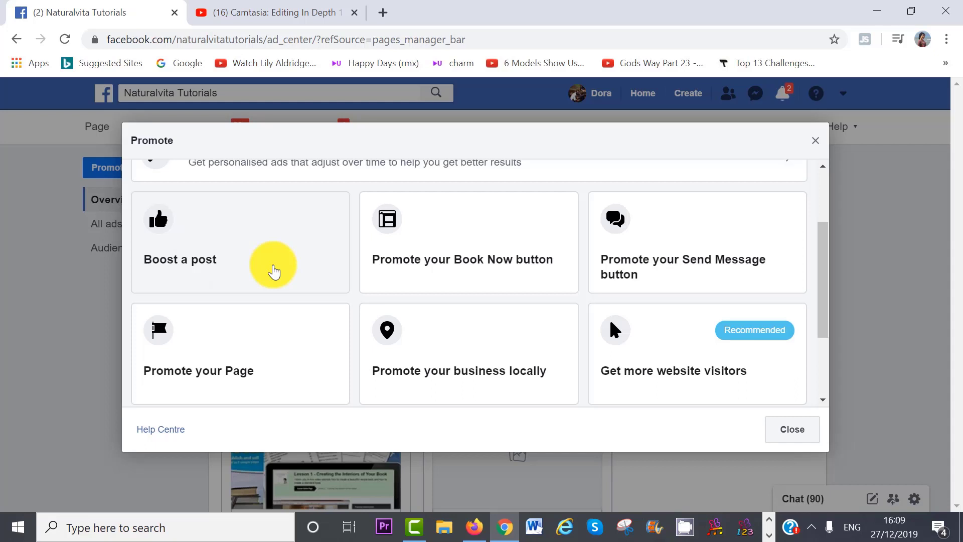
left_click(273, 272)
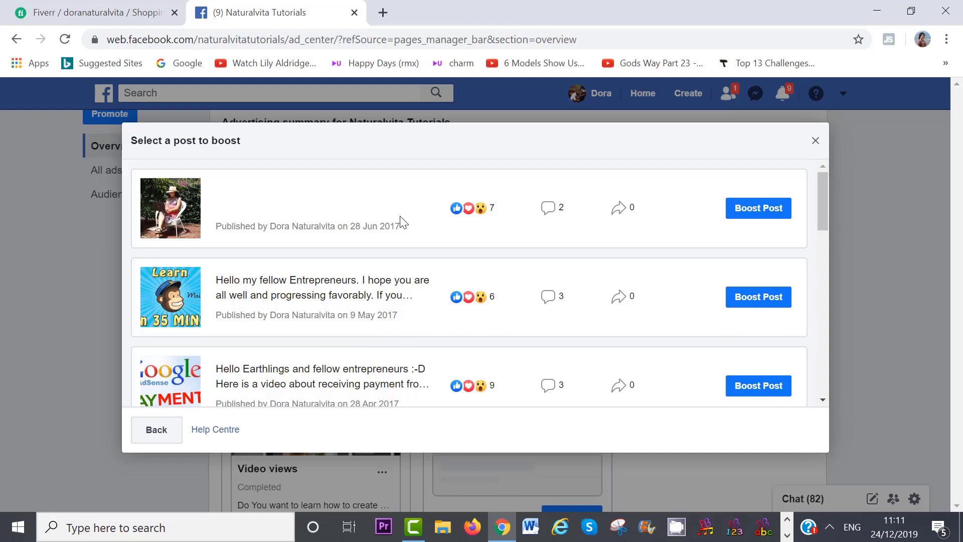
Start boosting the garden video post, keeping the video views objective.
left_click(764, 213)
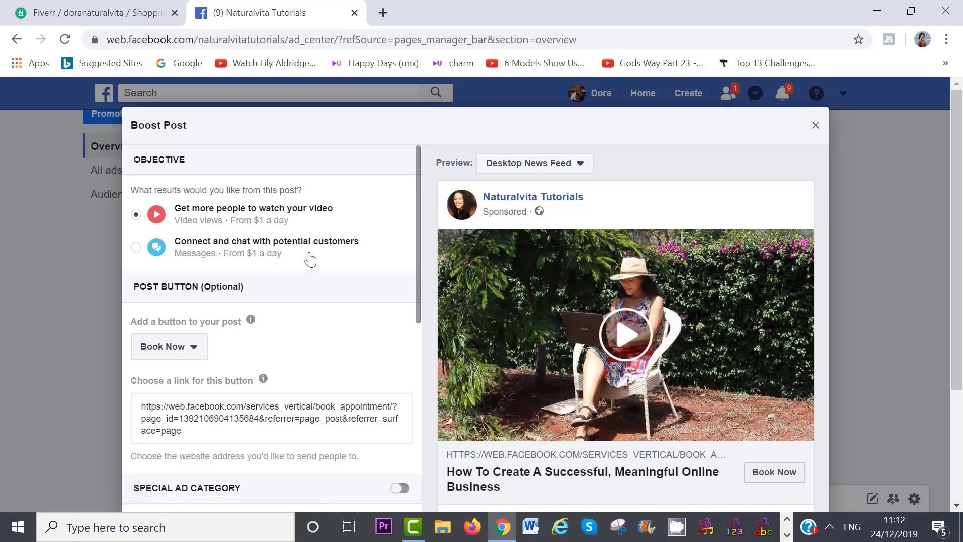
left_click(136, 248)
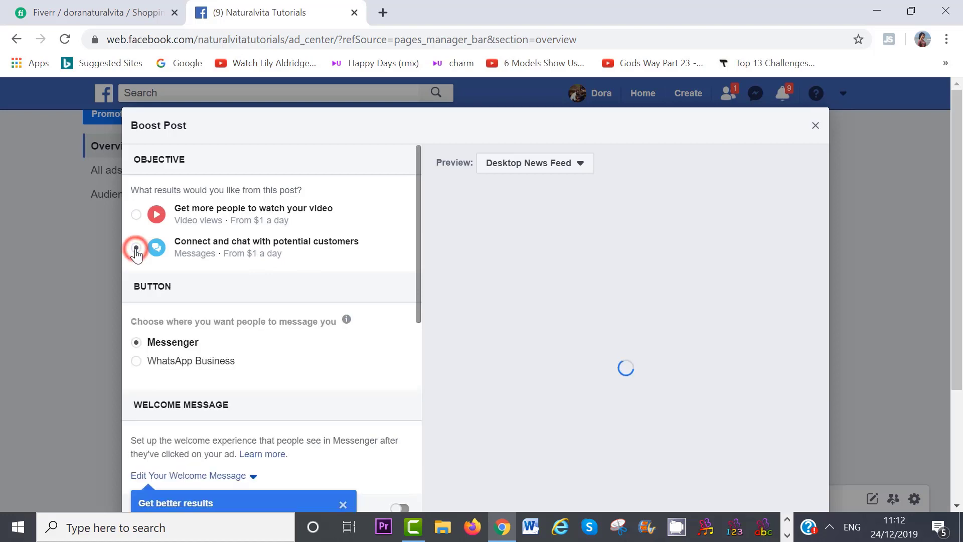
left_click(136, 215)
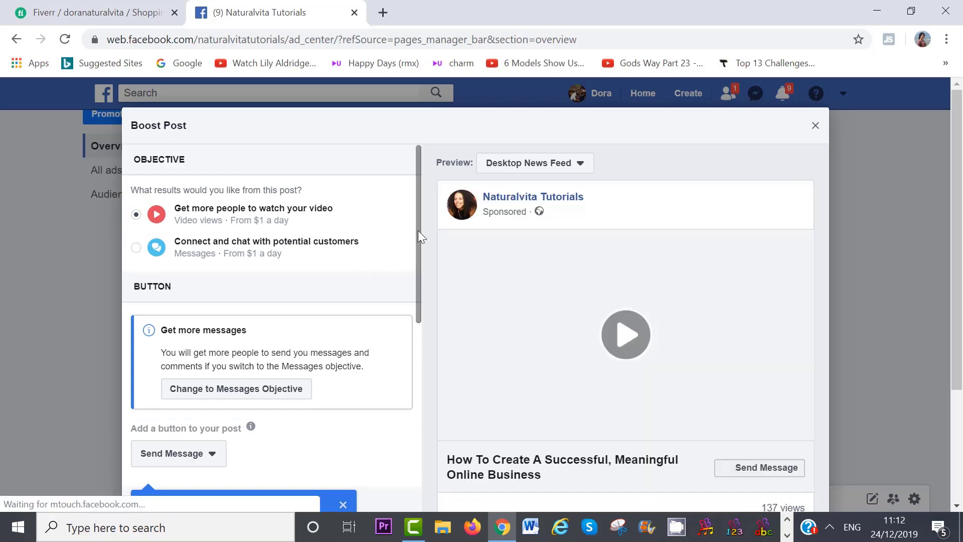
left_click_drag(418, 230, 420, 279)
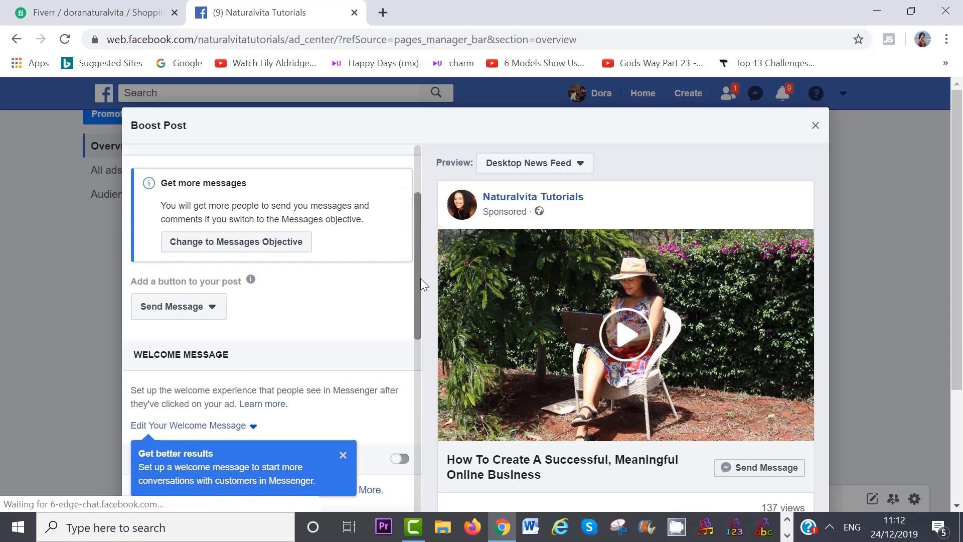
scroll(960, 249, "down", 2)
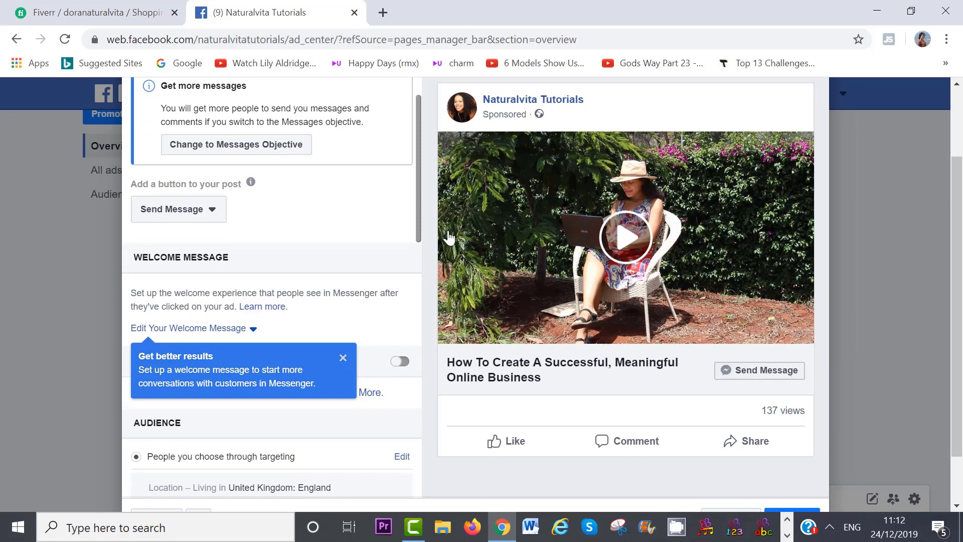
left_click(216, 220)
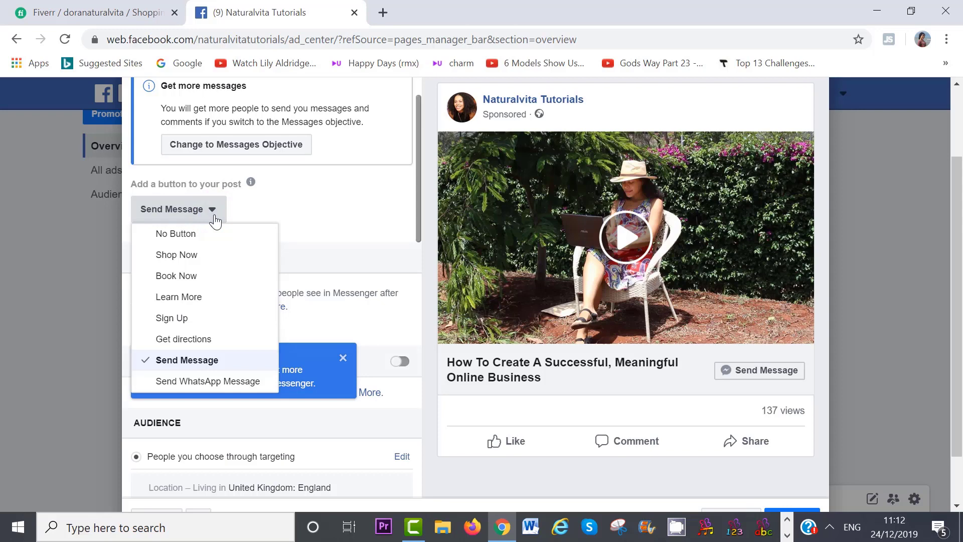
left_click(197, 300)
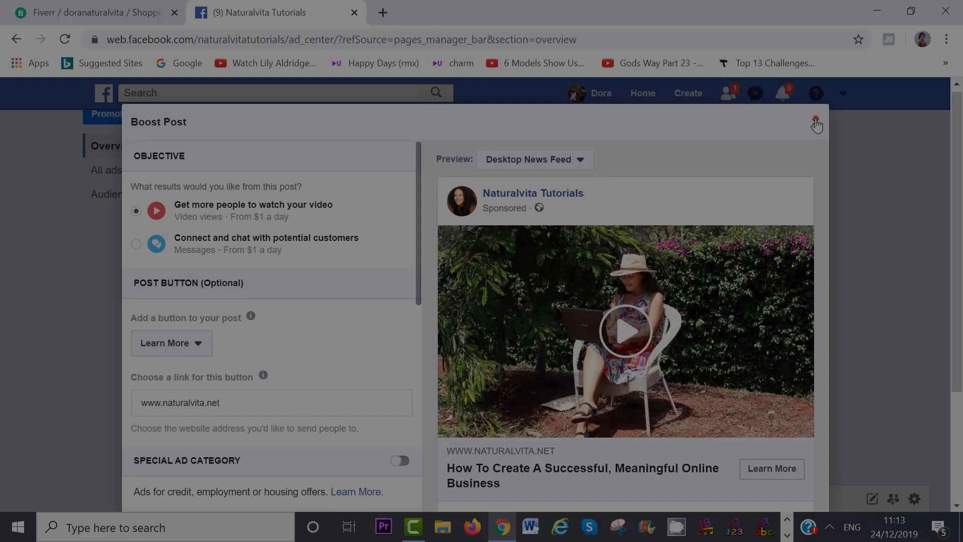
left_click(815, 121)
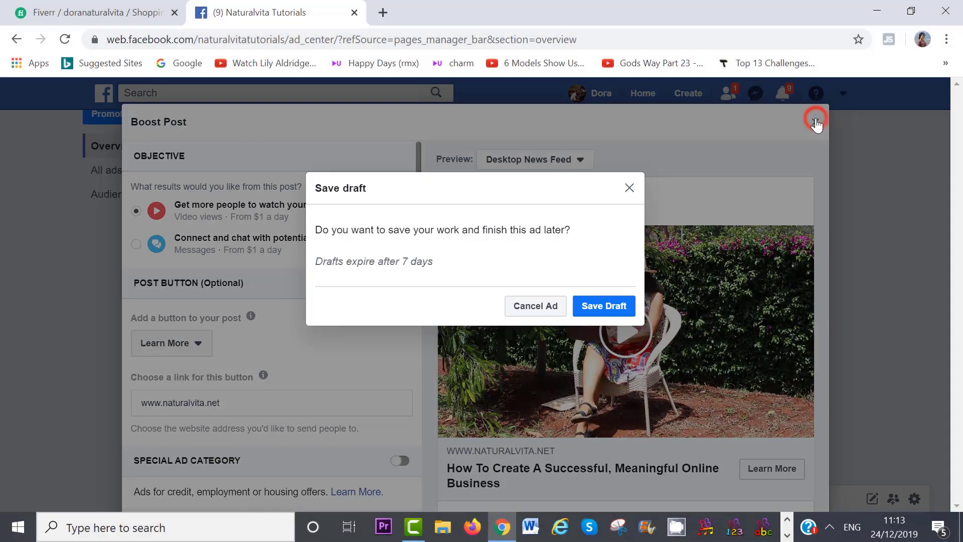
Discard the unfinished ad and return to the list of posts to boost.
left_click(529, 307)
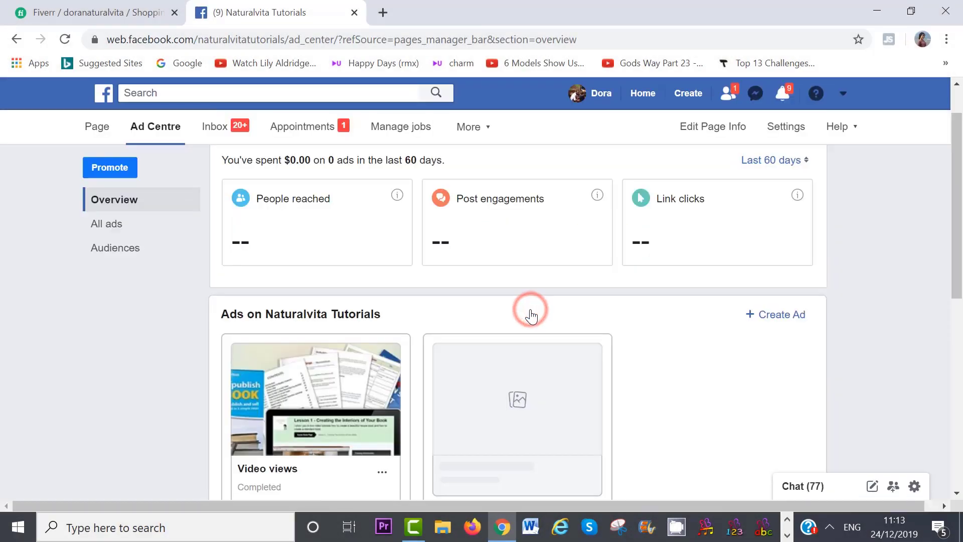
left_click(782, 316)
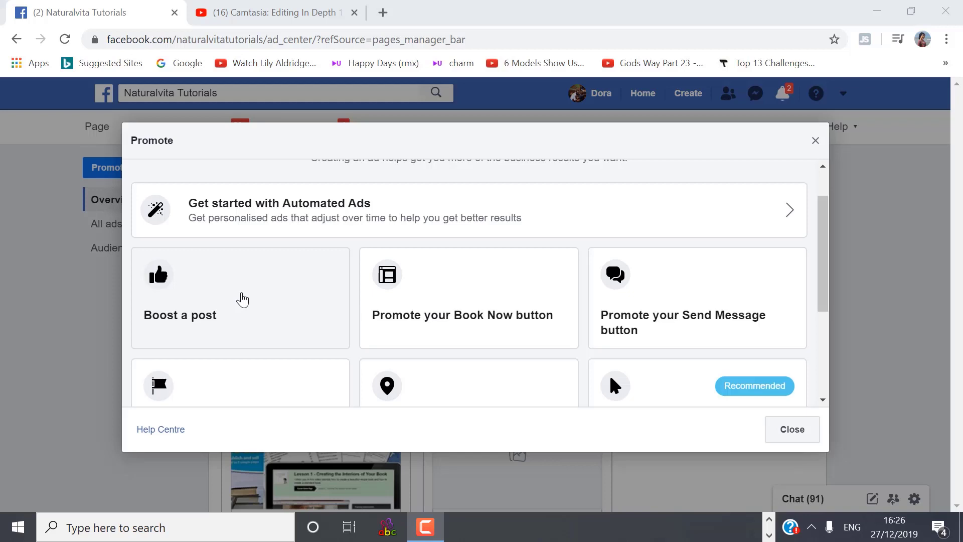
left_click(242, 300)
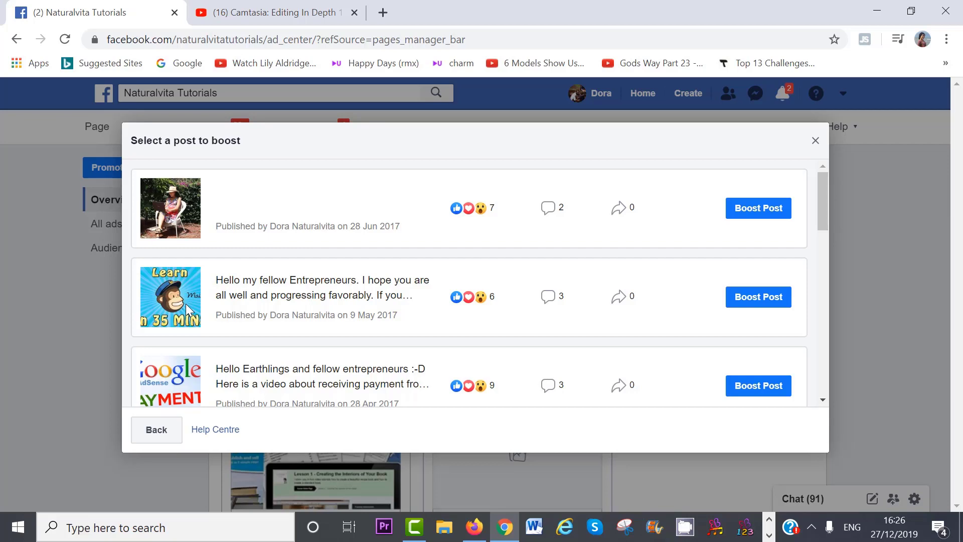
Boost the second post and show all objectives, revealing the messaging option.
left_click(761, 304)
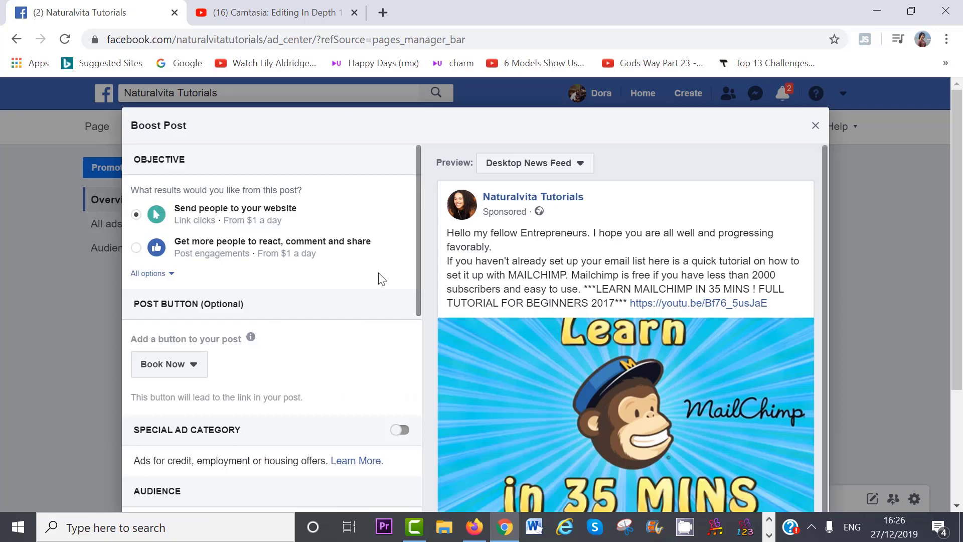
left_click(168, 274)
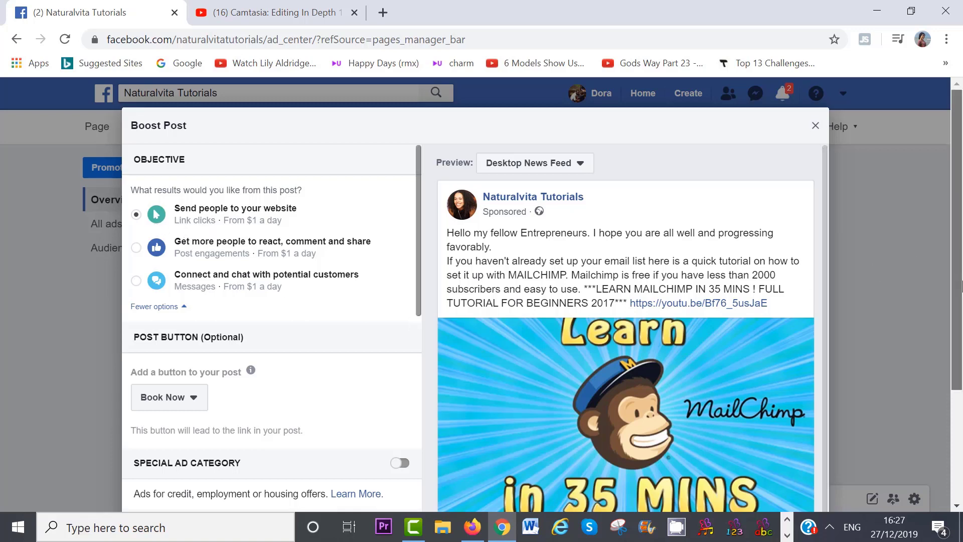
scroll(917, 264, "down", 3)
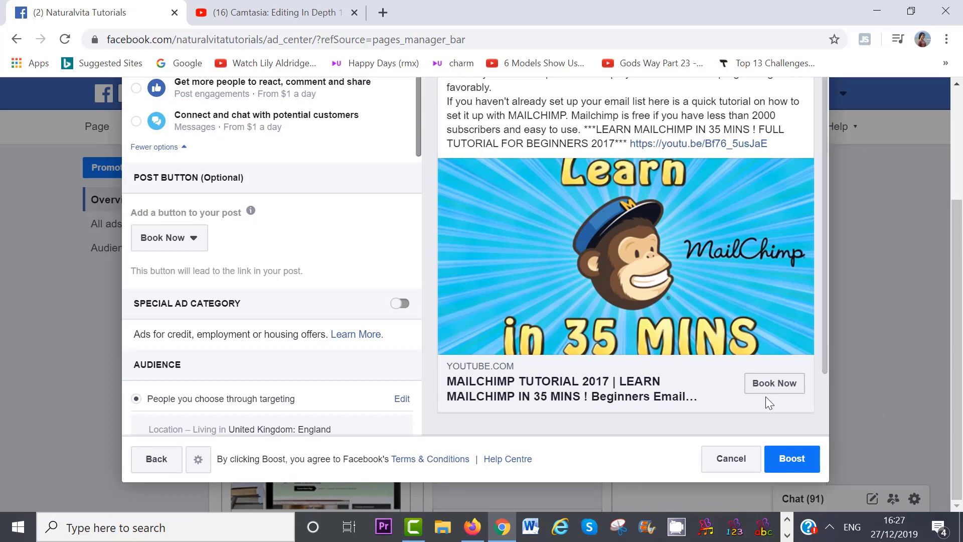
scroll(265, 298, "down", 3)
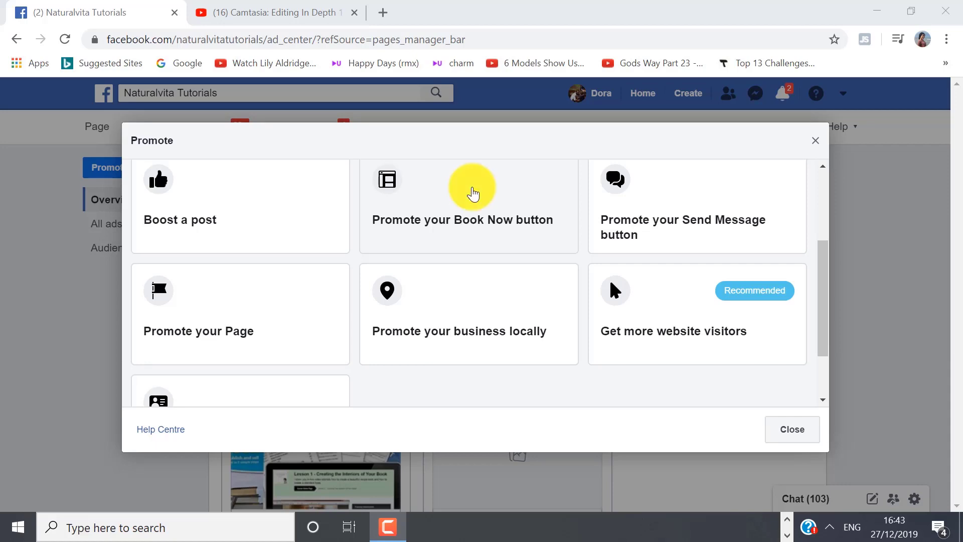
left_click(473, 194)
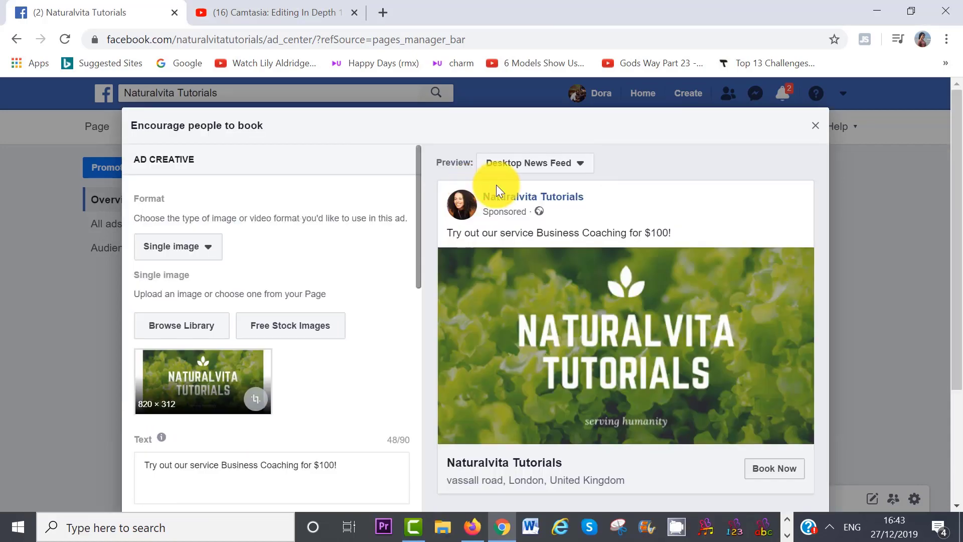
scroll(509, 185, "down", 1)
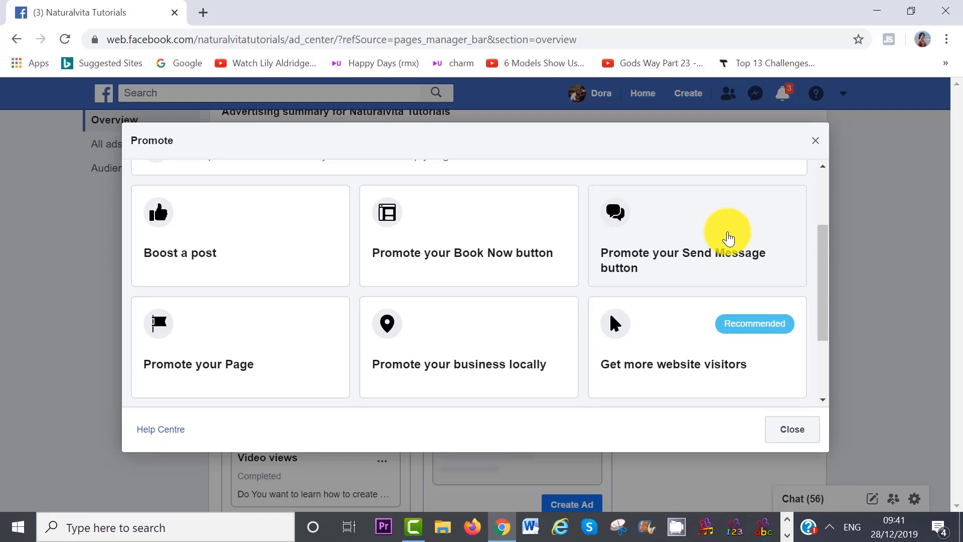
Scroll the promotion options, dismiss the Promote dialog, and scroll back up toward the Pages list.
scroll(729, 238, "down", 1)
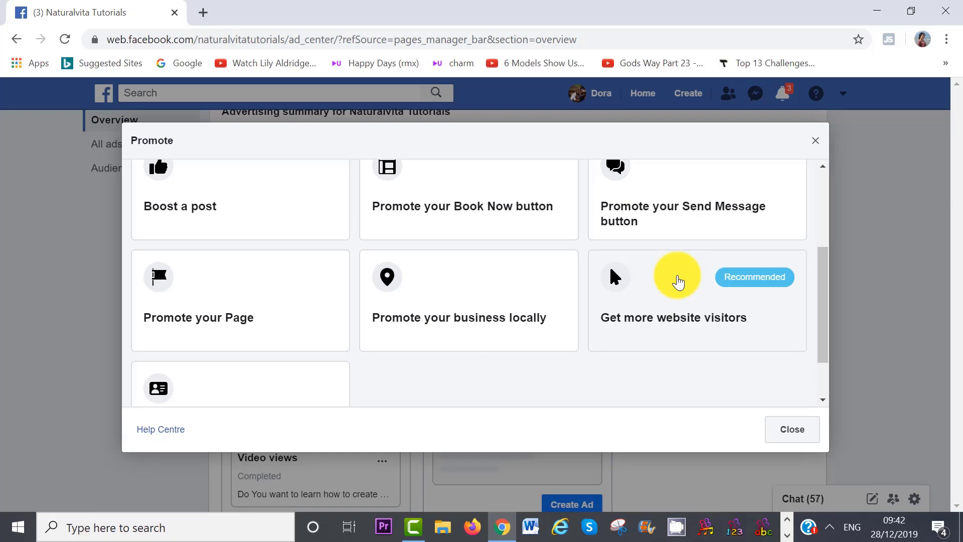
left_click(823, 316)
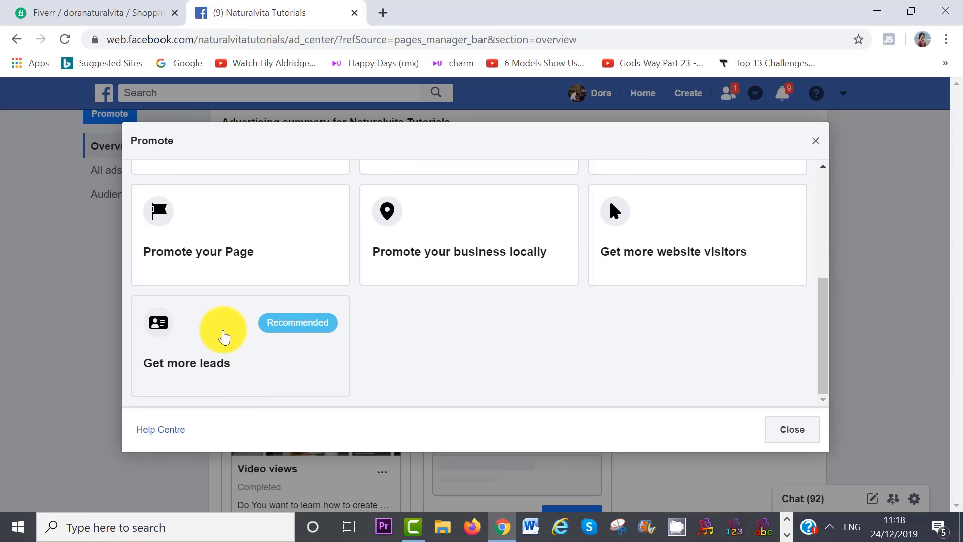
scroll(454, 385, "up", 1)
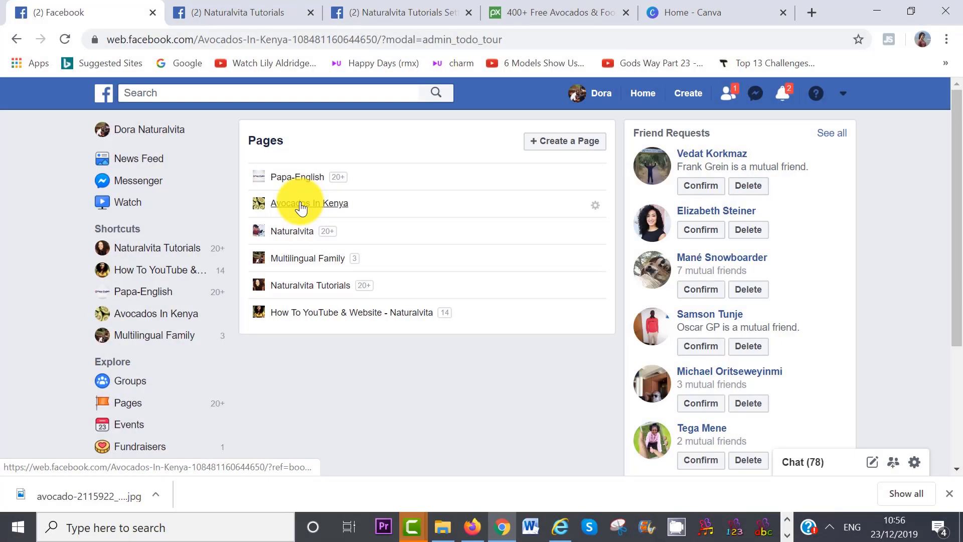
From the Avocados In Kenya Page, start a Promote your Page ad to gain likes.
left_click(301, 206)
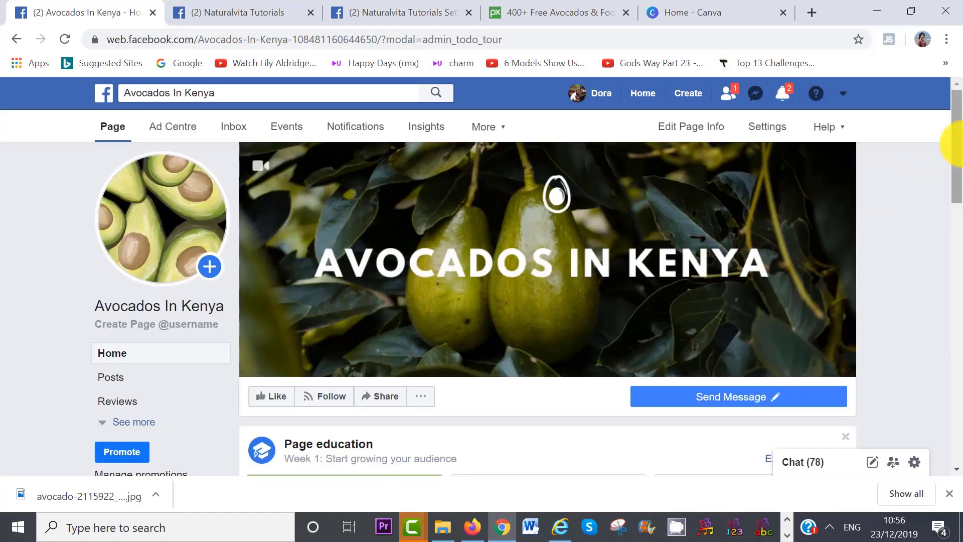
mouse_move(954, 146)
left_mouse_down()
mouse_move(956, 211)
mouse_move(960, 136)
left_mouse_up()
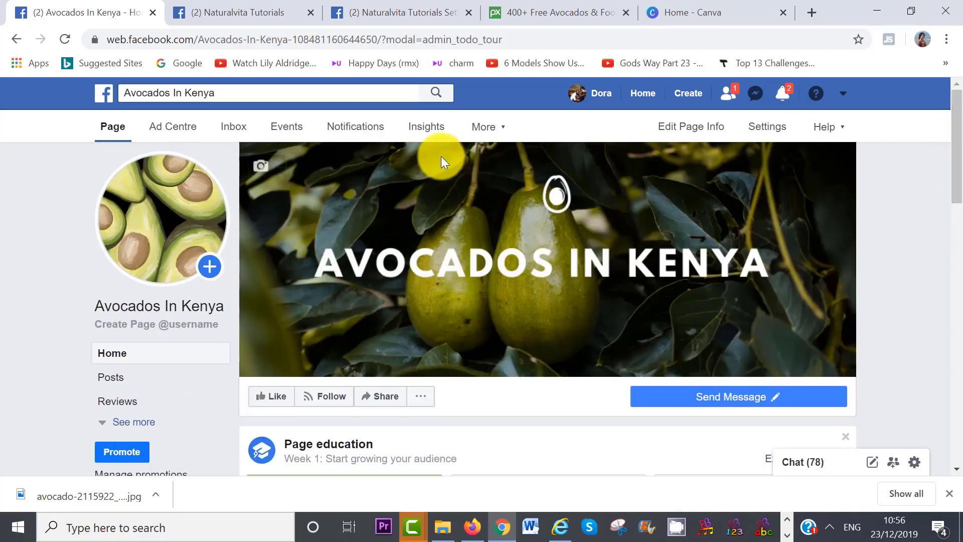
left_click(176, 135)
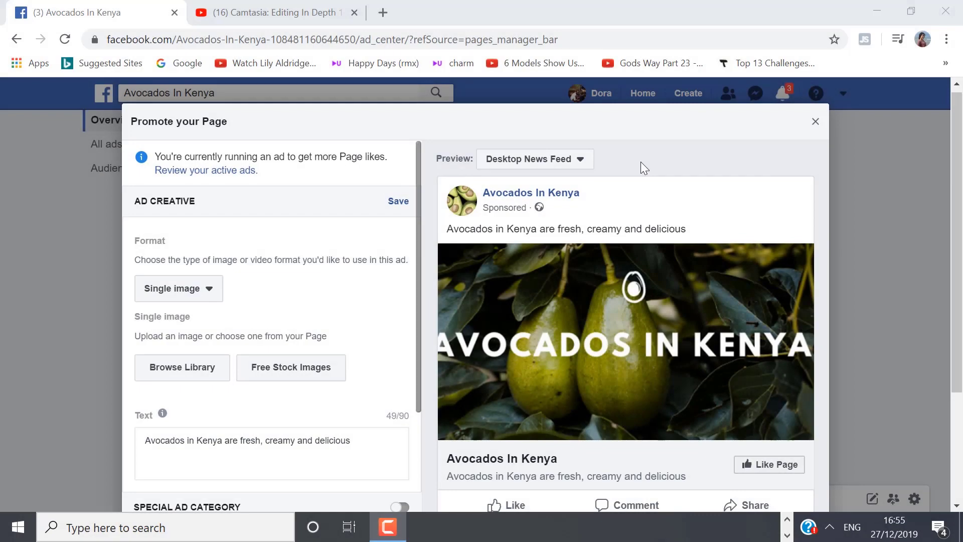
Preview the ad in Mobile News Feed, keep the Single image format, and open Free Stock Images.
left_click(581, 166)
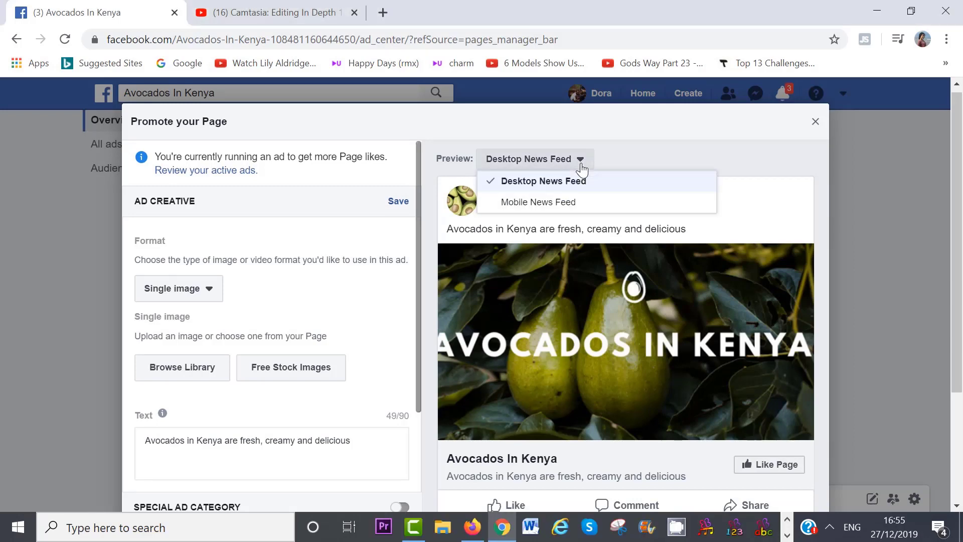
left_click(560, 206)
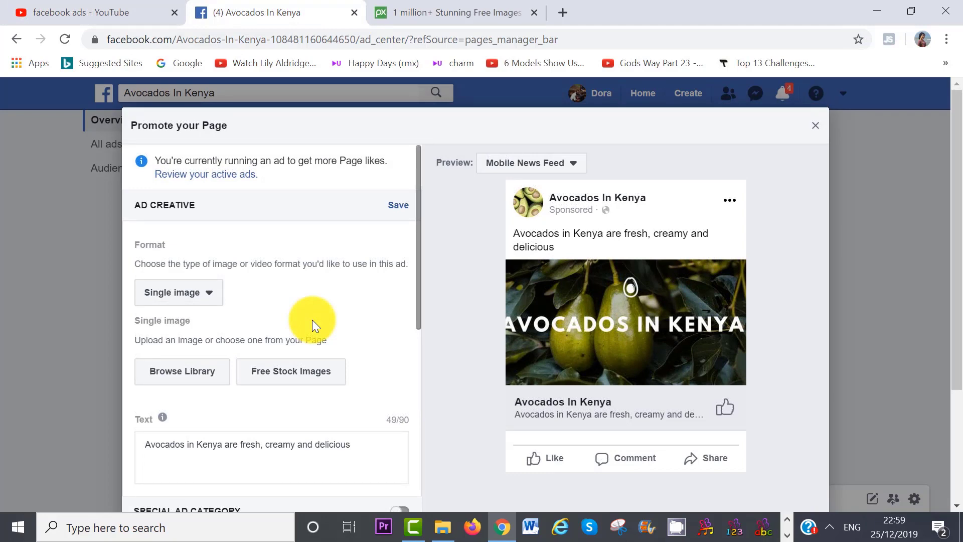
left_click(210, 301)
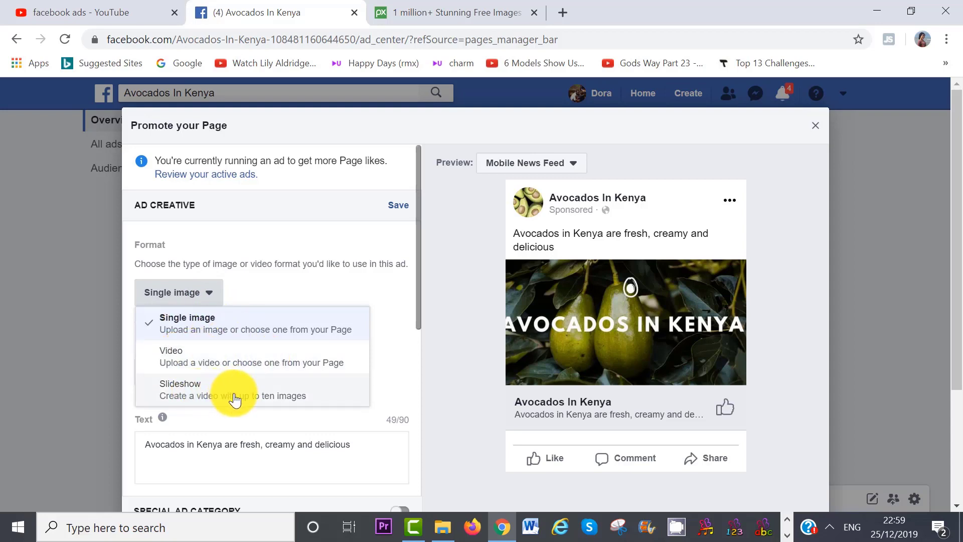
left_click(200, 321)
scroll(257, 317, "down", 2)
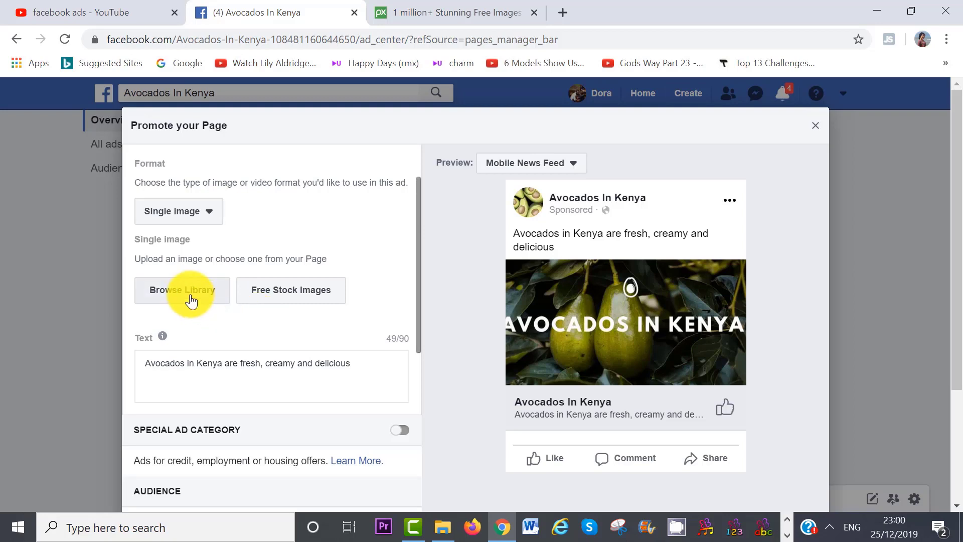
left_click(274, 297)
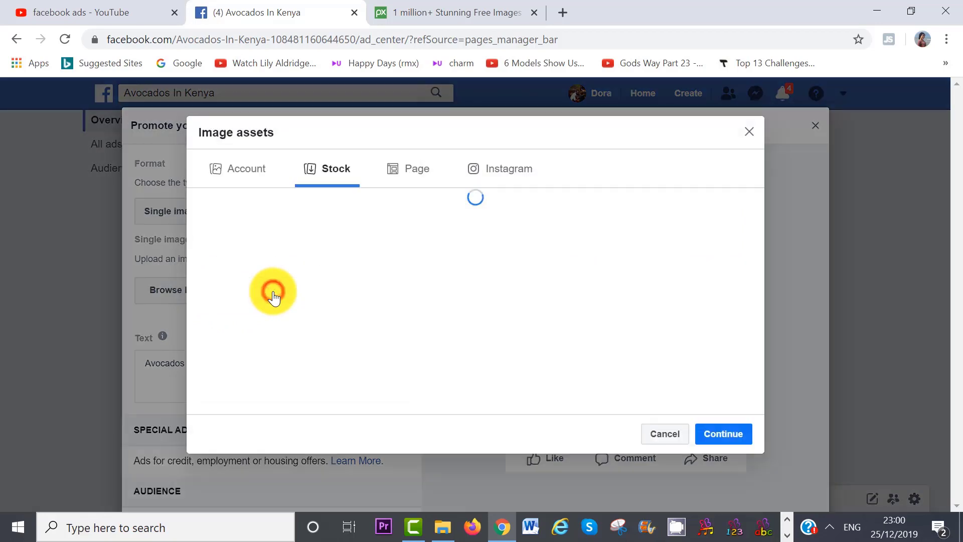
Search stock images for 'avocados', cancel without picking one, and open the account's image library.
type("avocados")
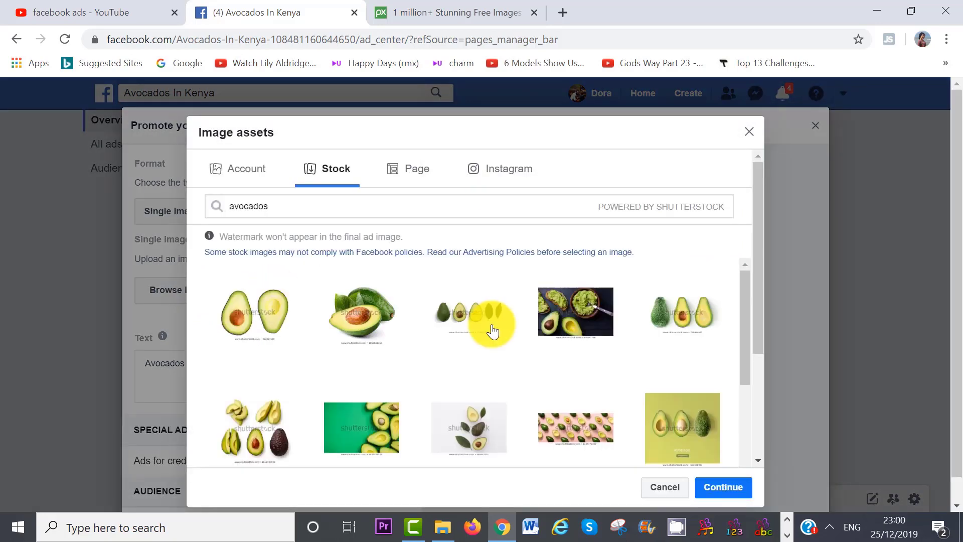
left_click_drag(746, 283, 761, 342)
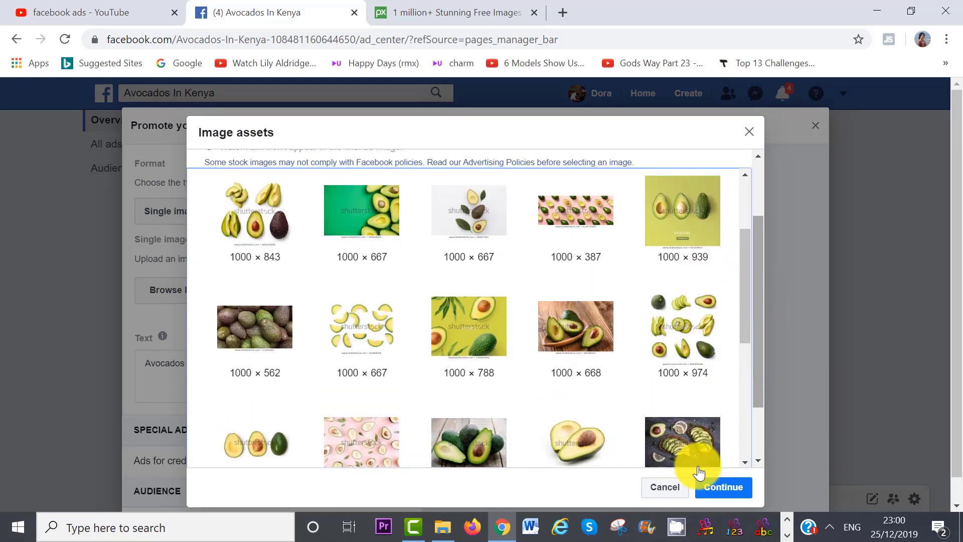
left_click(661, 489)
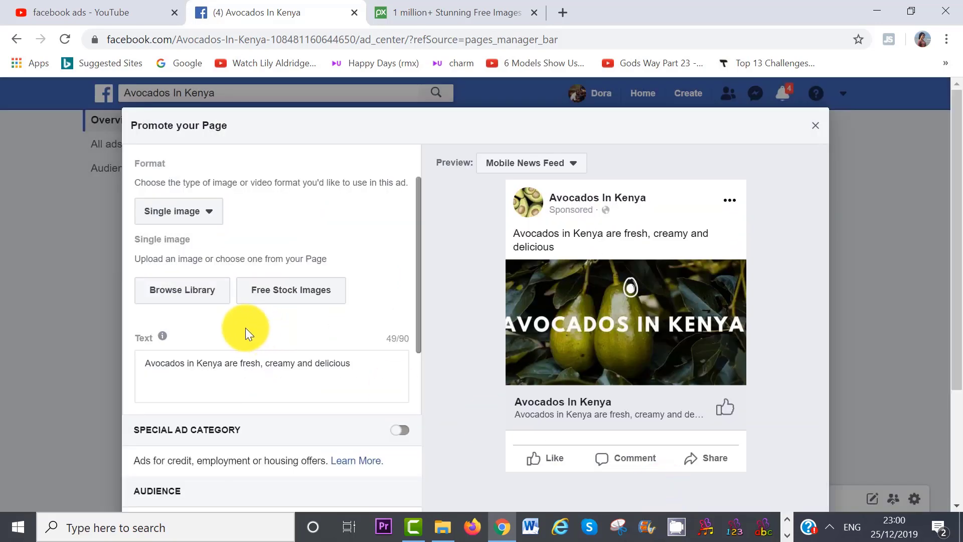
left_click(179, 299)
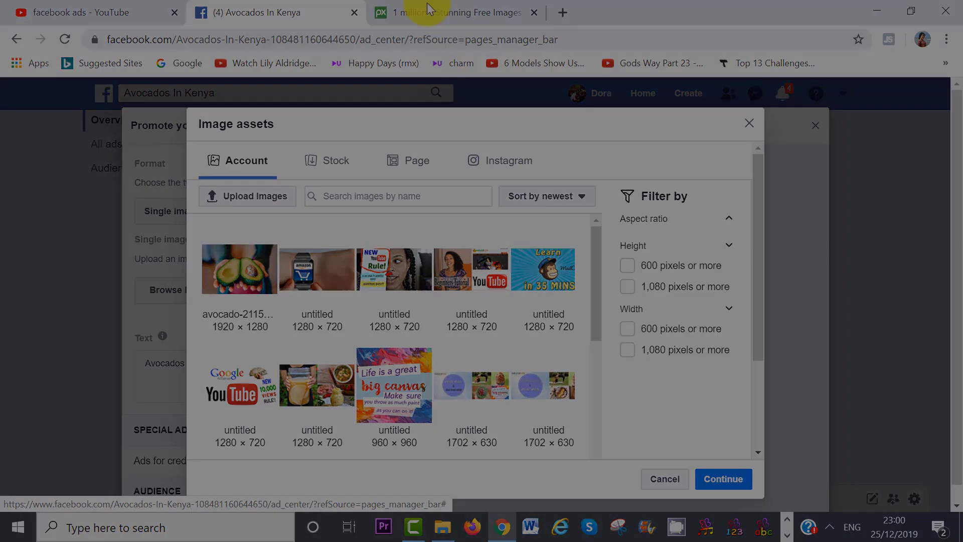
Search Pixabay for avocados and download the hands-holding-avocado photo at 1920×1280.
left_click(428, 12)
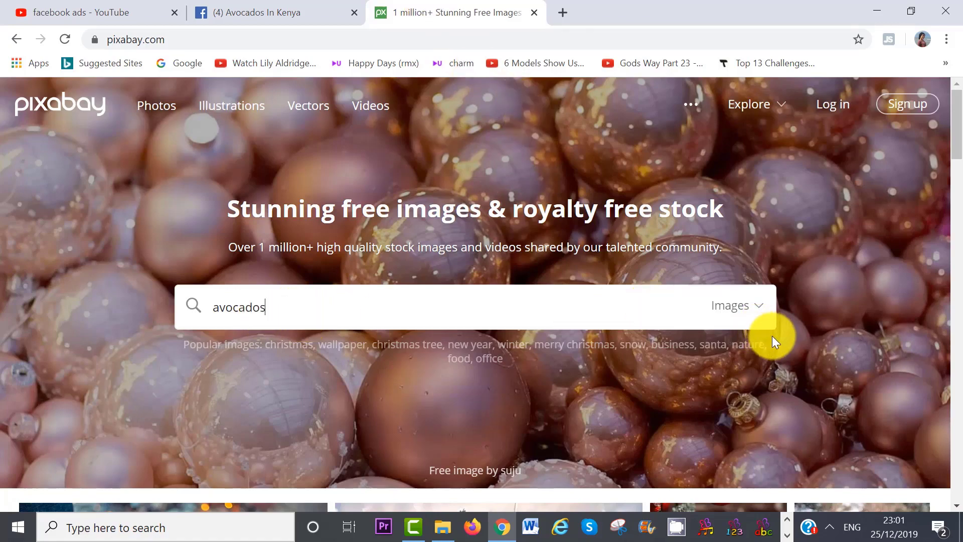
key("Return")
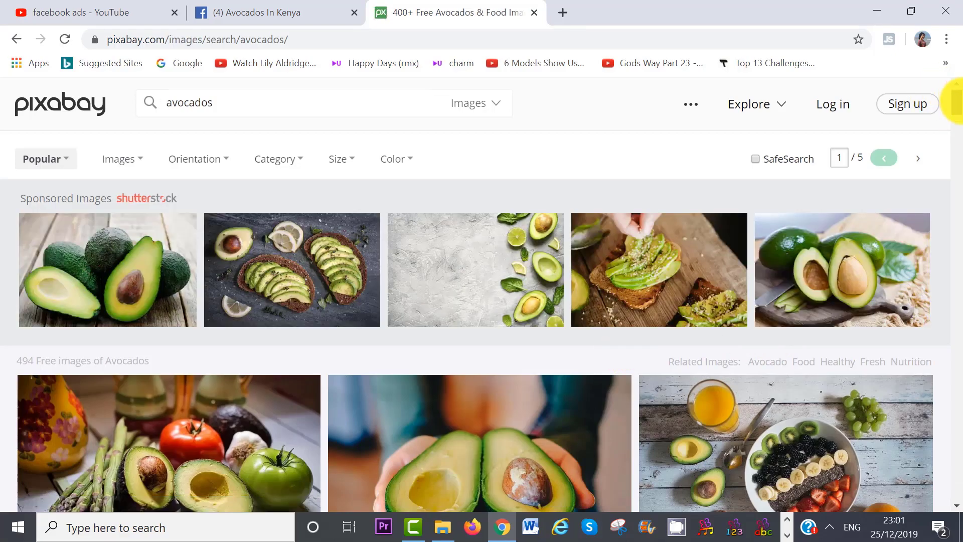
mouse_move(958, 103)
left_mouse_down()
mouse_move(961, 240)
mouse_move(959, 113)
left_mouse_up()
left_click(510, 217)
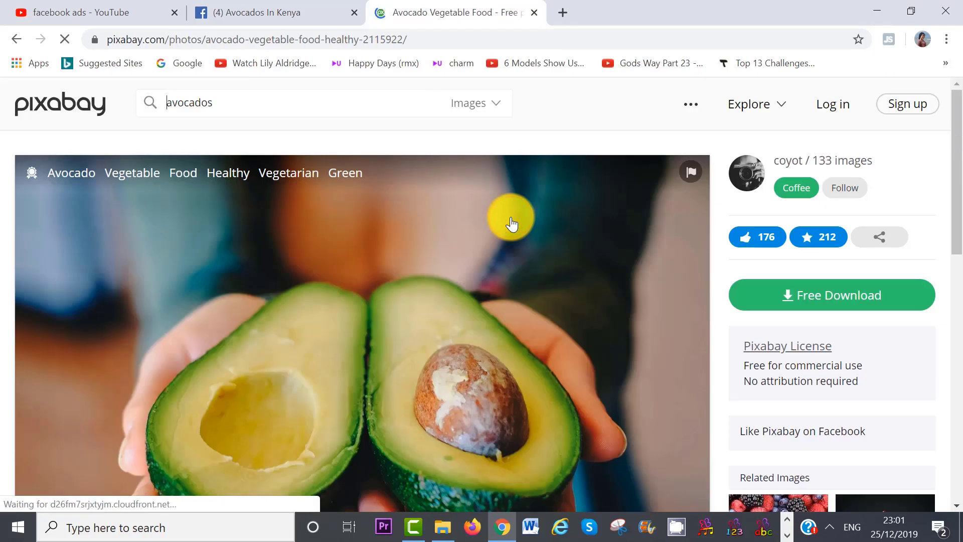
left_click(838, 301)
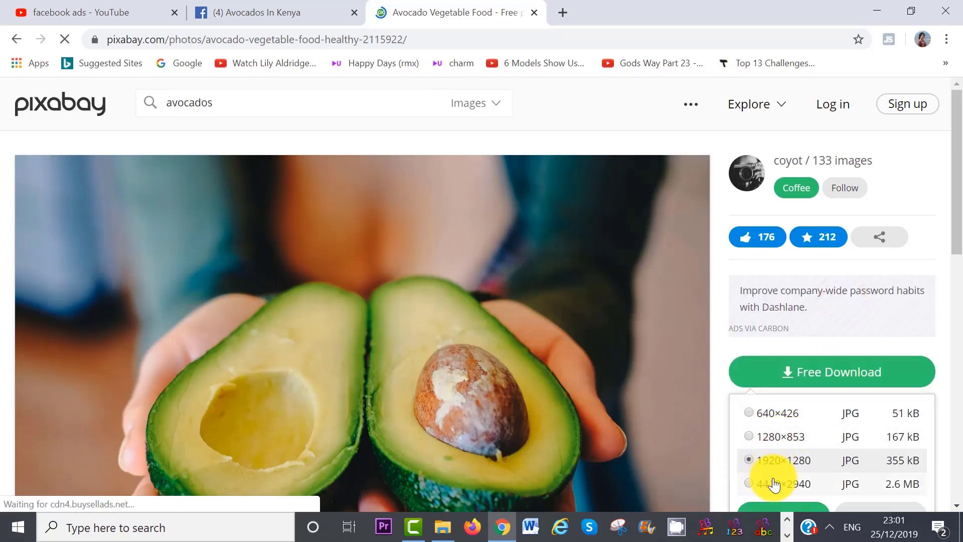
left_click_drag(960, 217, 960, 276)
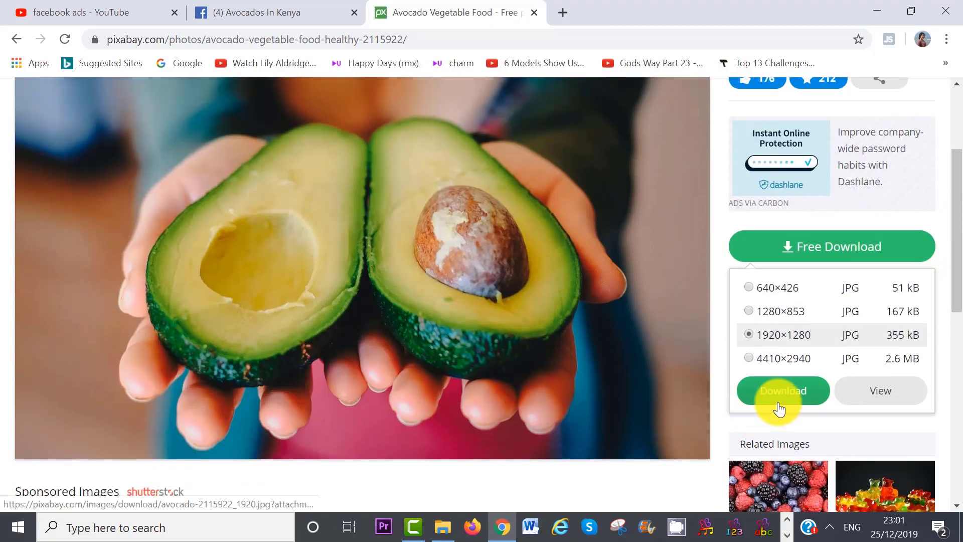
left_click(274, 19)
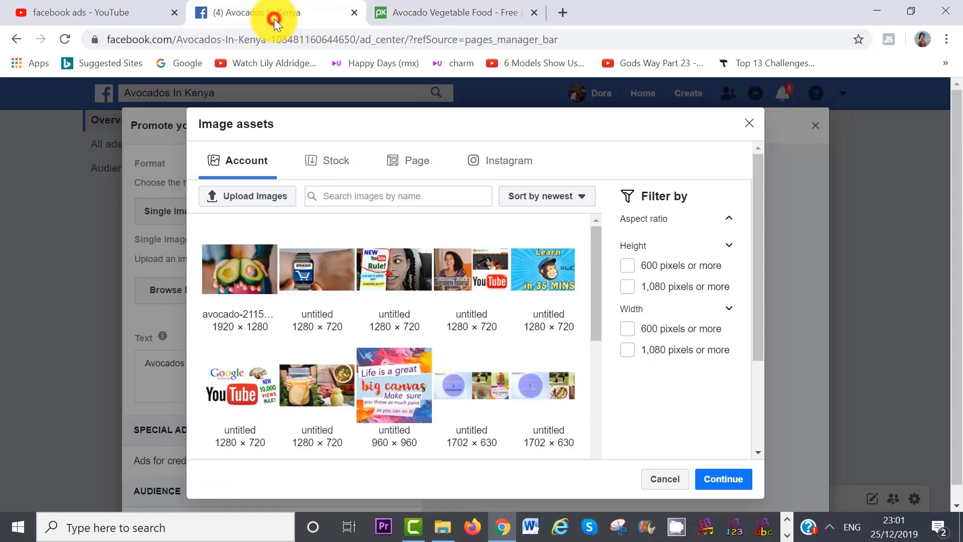
Use the avocado-2115 photo and change the ad text to 'Hit the "LIKE" button if you Love AVOCADOS!'.
left_click(226, 269)
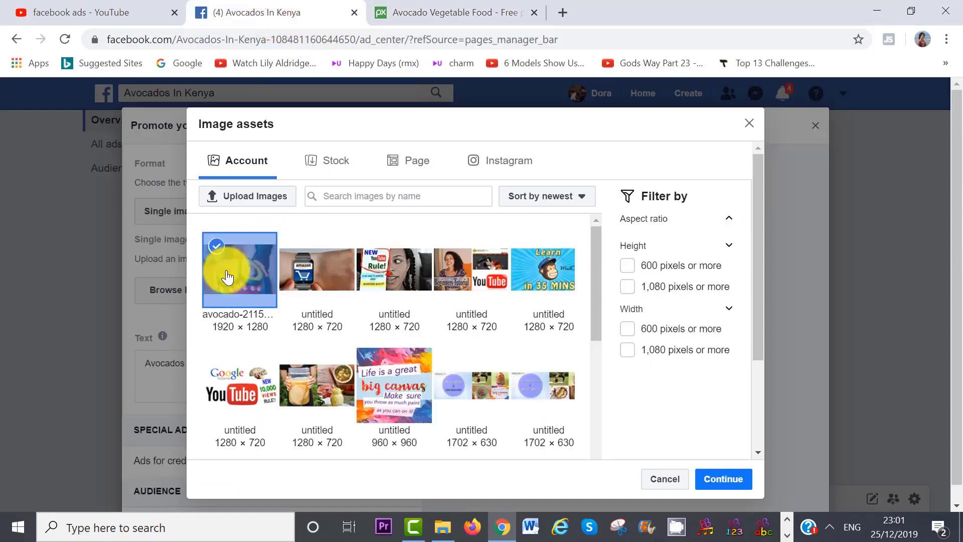
left_click(717, 479)
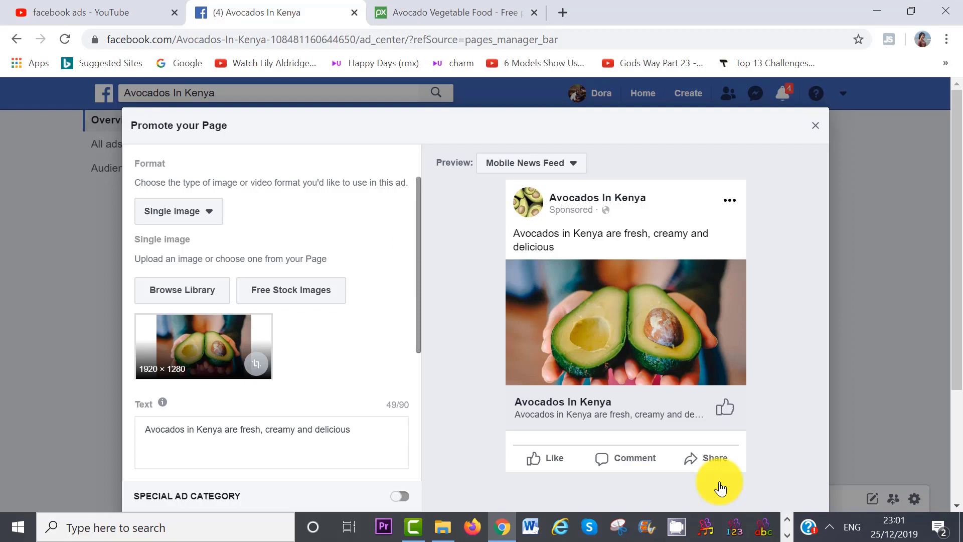
left_click_drag(419, 274, 419, 327)
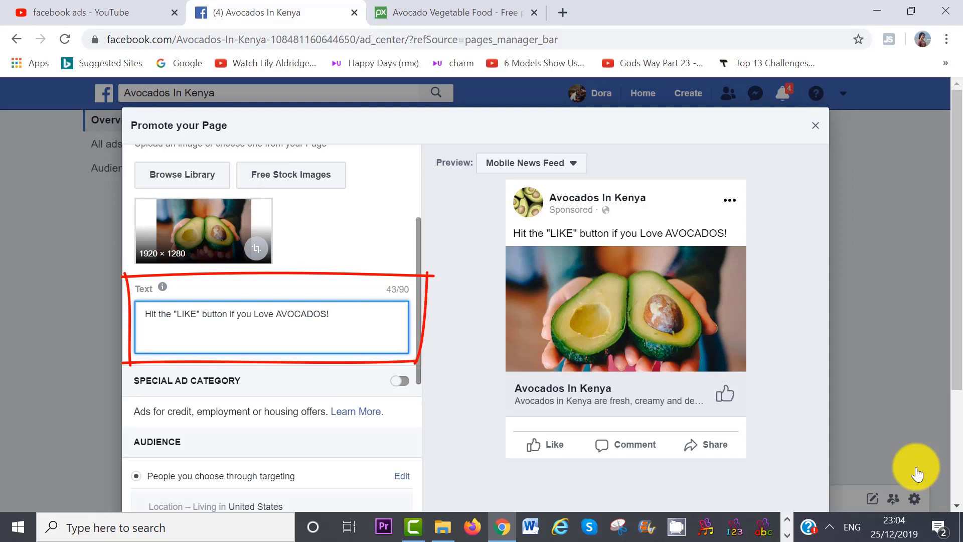
left_click_drag(417, 280, 428, 335)
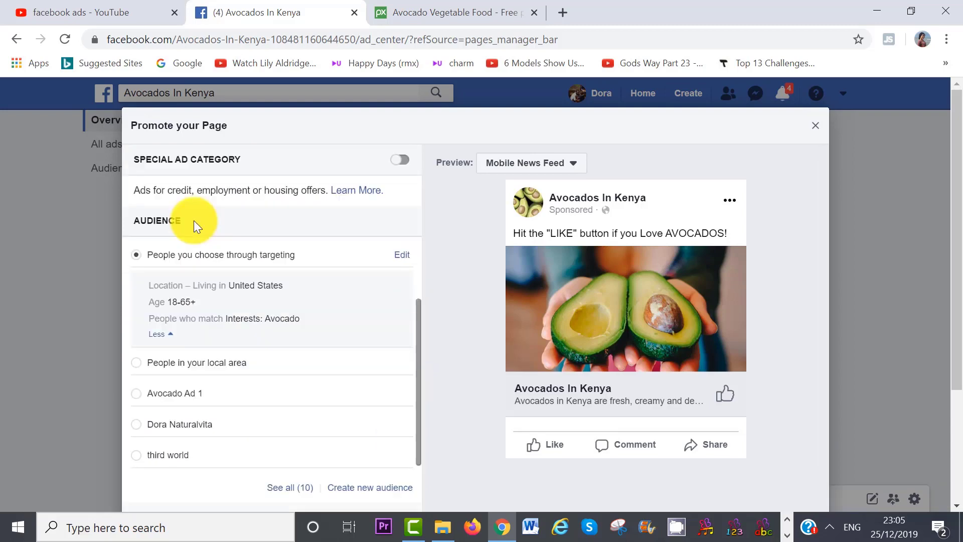
scroll(363, 474, "down", 1)
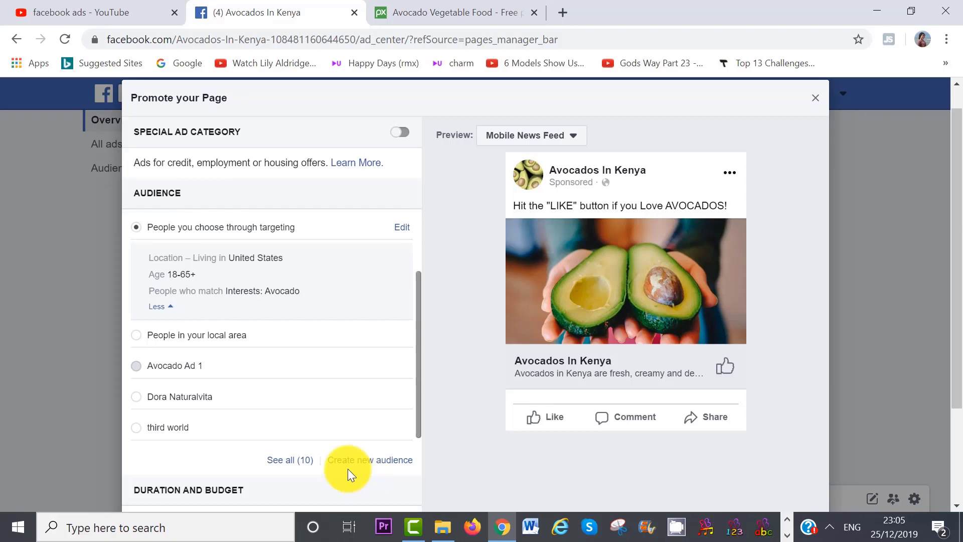
Create a new audience, adding Canada as a location and then removing it.
left_click(374, 469)
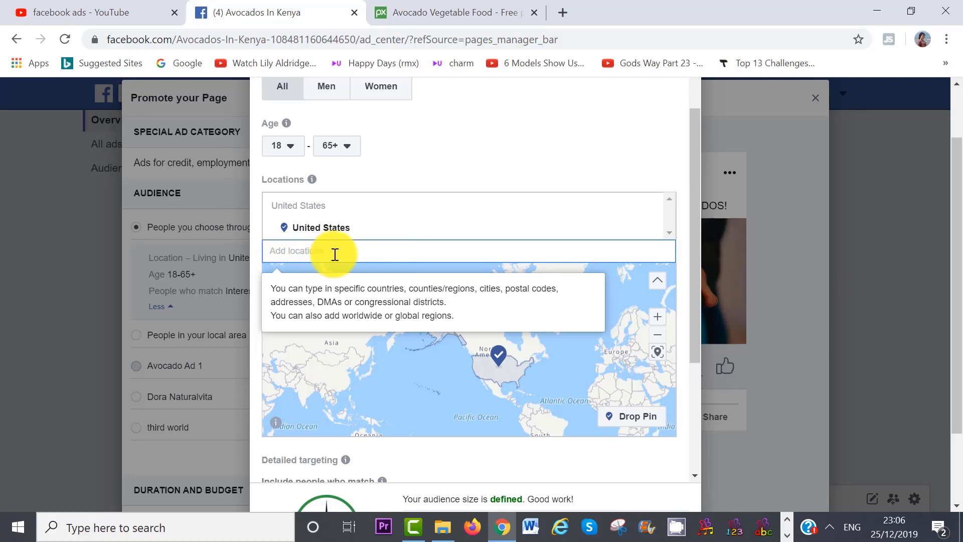
type("canada")
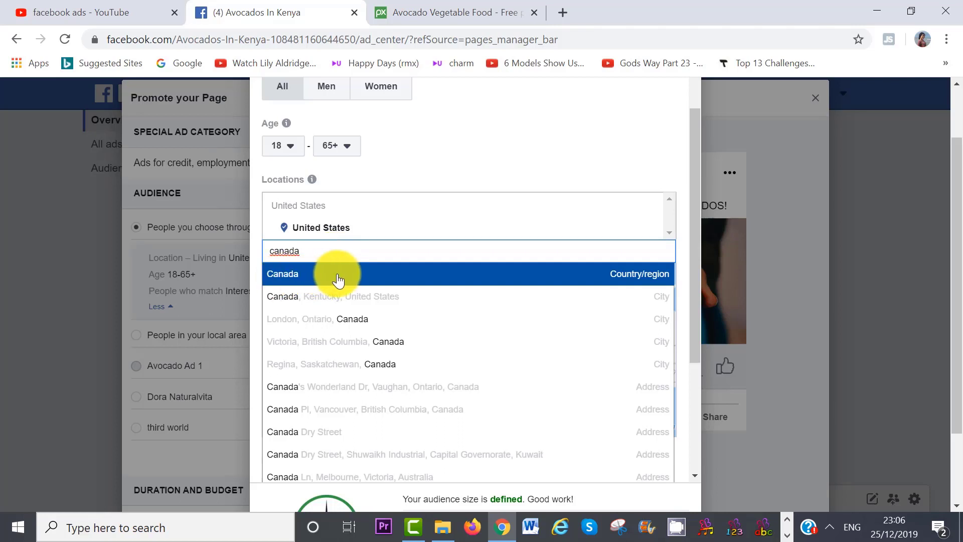
left_click(302, 278)
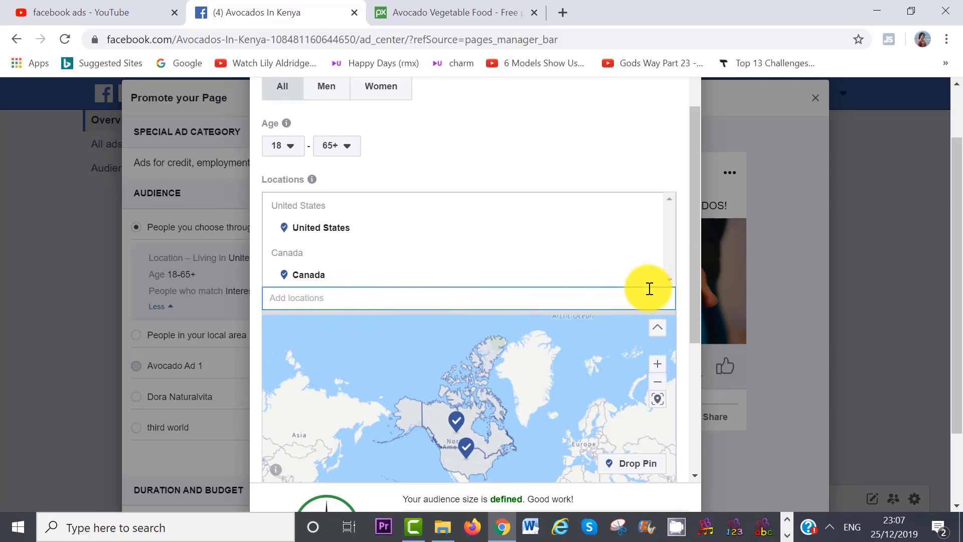
mouse_move(659, 278)
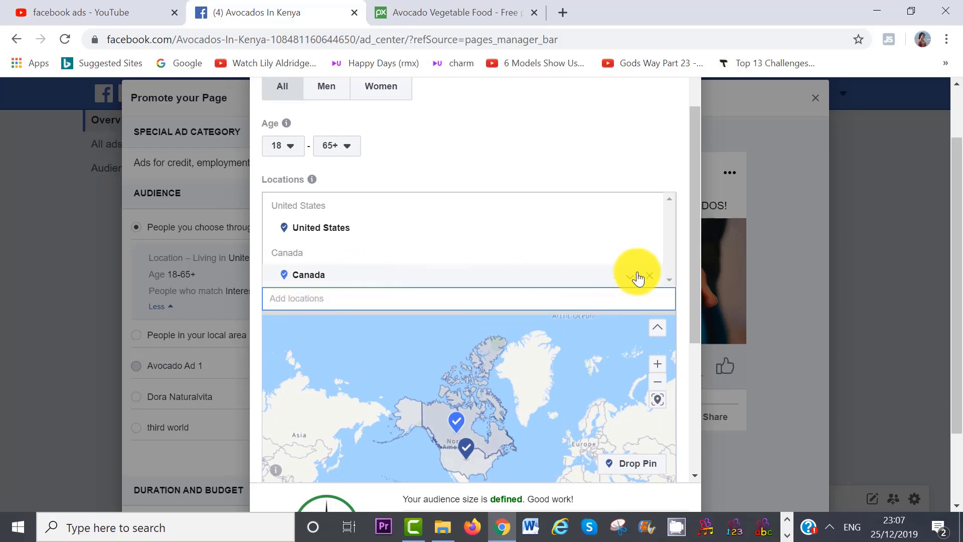
left_click(651, 279)
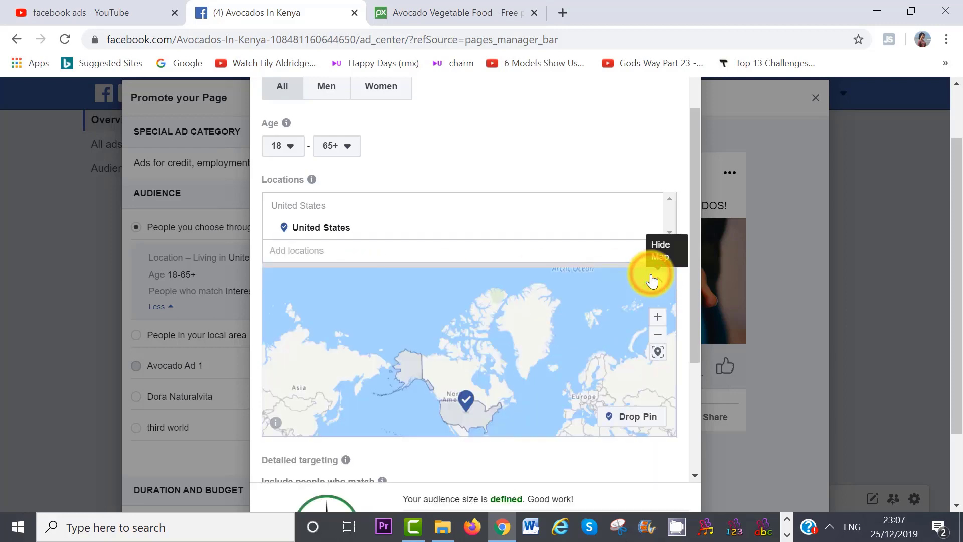
Add Thika, Kenya with a 25 km radius, then remove it, leaving only United States.
scroll(337, 187, "down", 1)
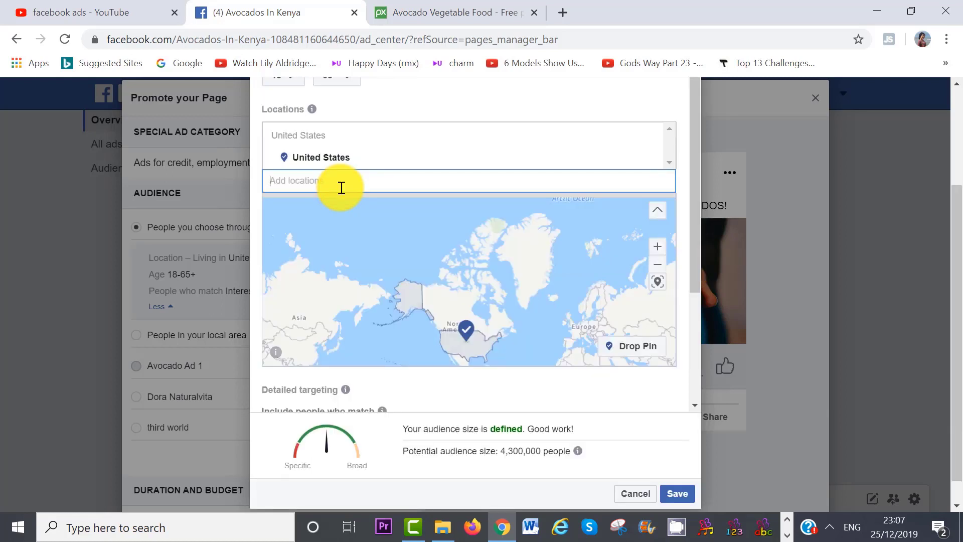
type("thika kenya")
left_click(435, 212)
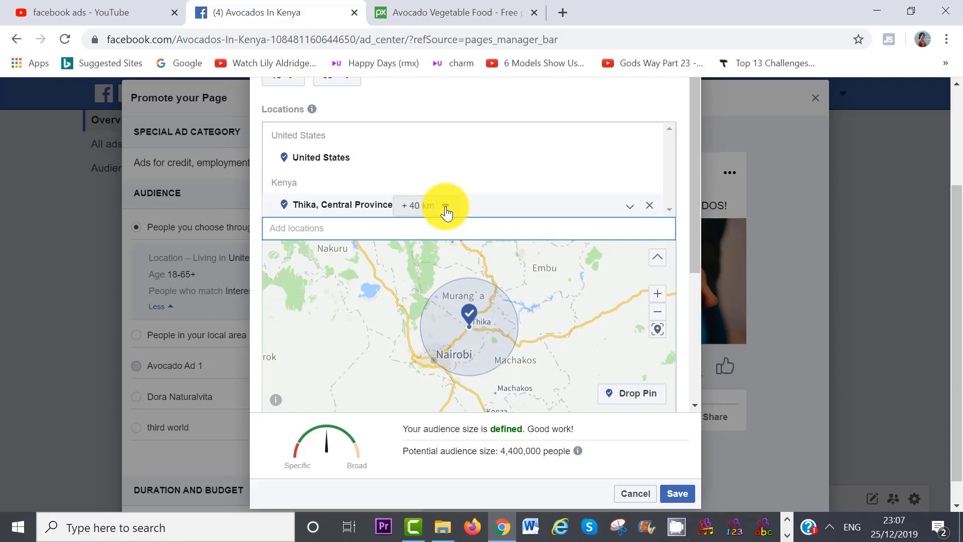
left_click(445, 210)
left_click(404, 178)
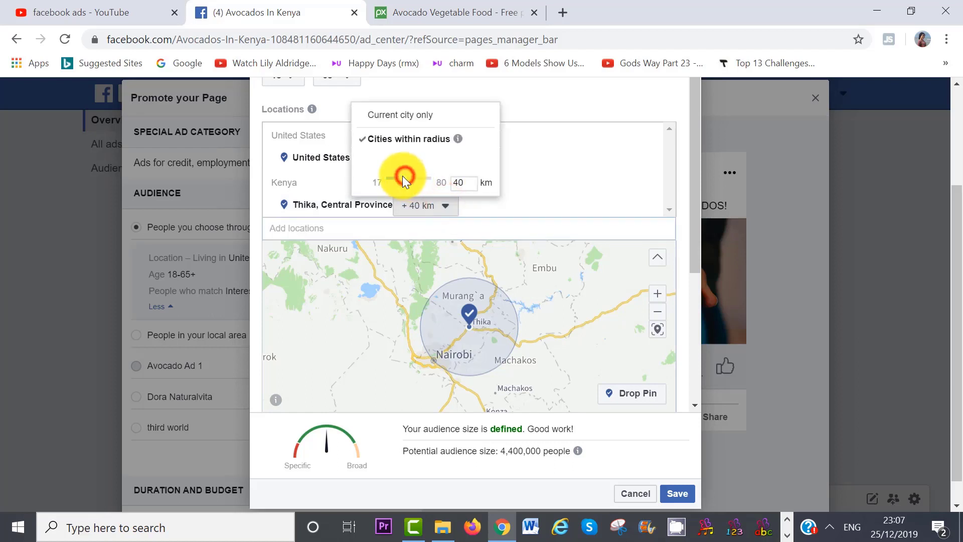
left_click_drag(403, 178, 402, 176)
left_click(444, 206)
left_click(652, 207)
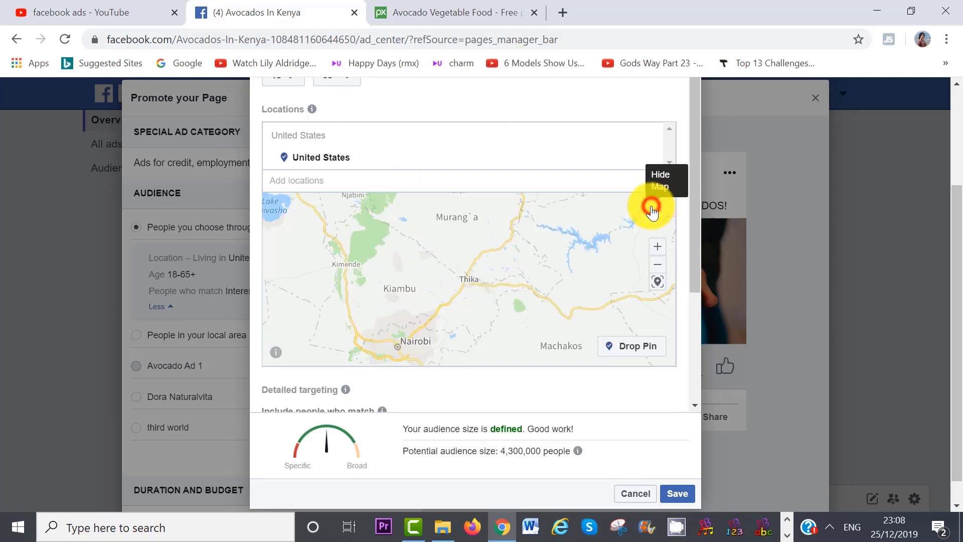
Scroll the audience editor down to the empty Detailed targeting field.
mouse_move(345, 160)
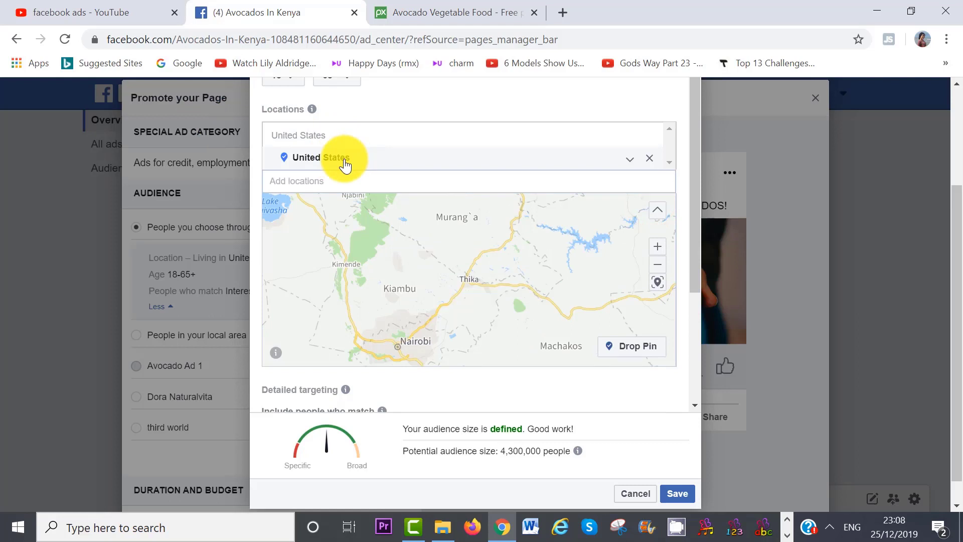
scroll(692, 377, "up", 4)
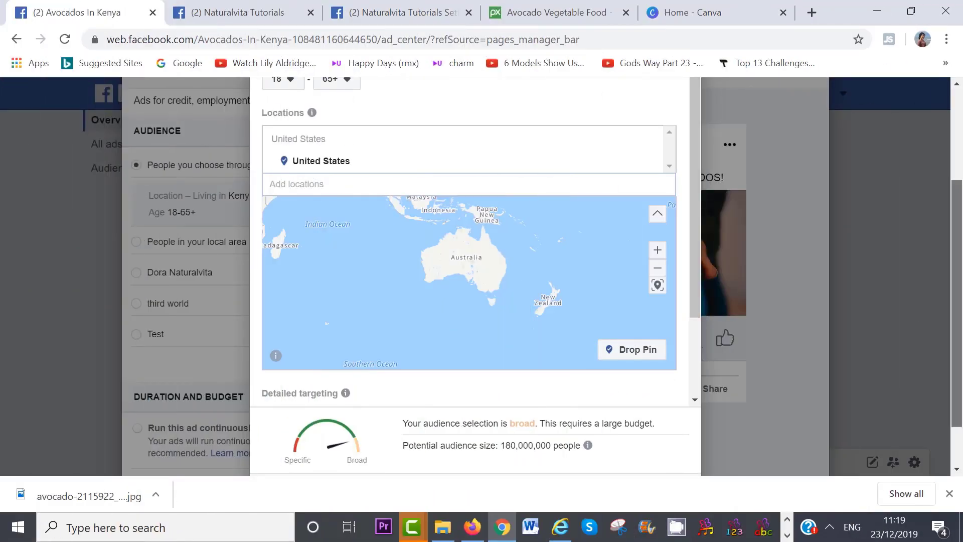
scroll(694, 271, "down", 1)
left_click_drag(694, 241, 694, 320)
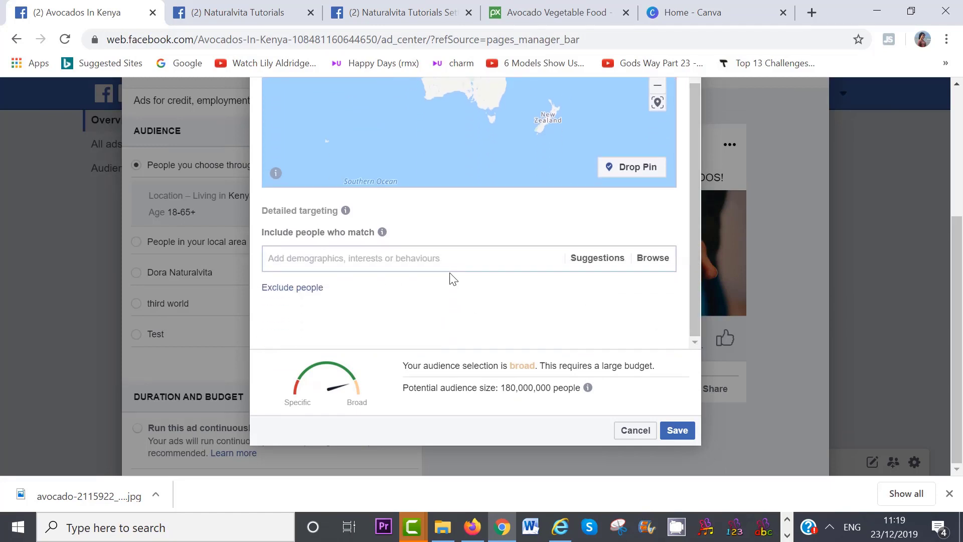
mouse_move(345, 212)
Add Avocado as a detailed-targeting interest, then search for Avocado oil.
type("Avocado")
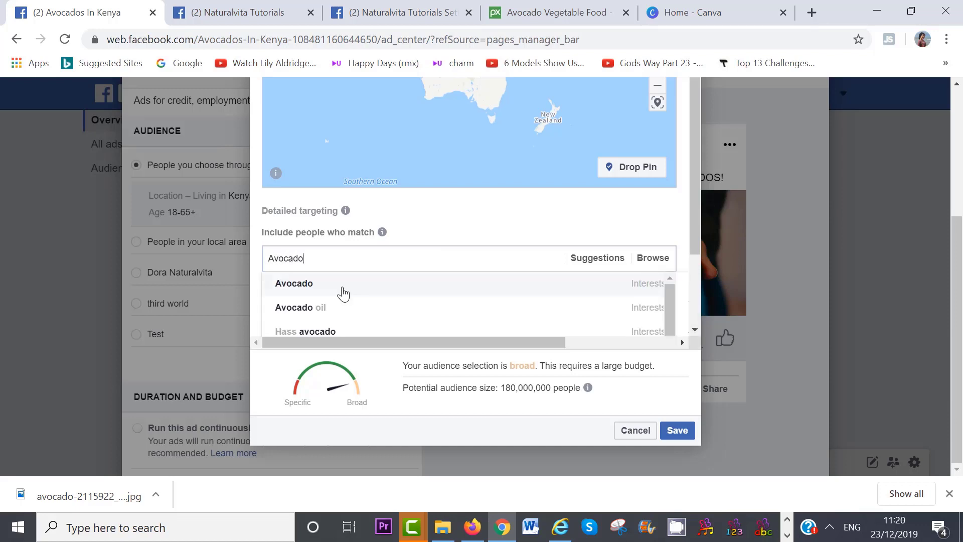
left_click(340, 290)
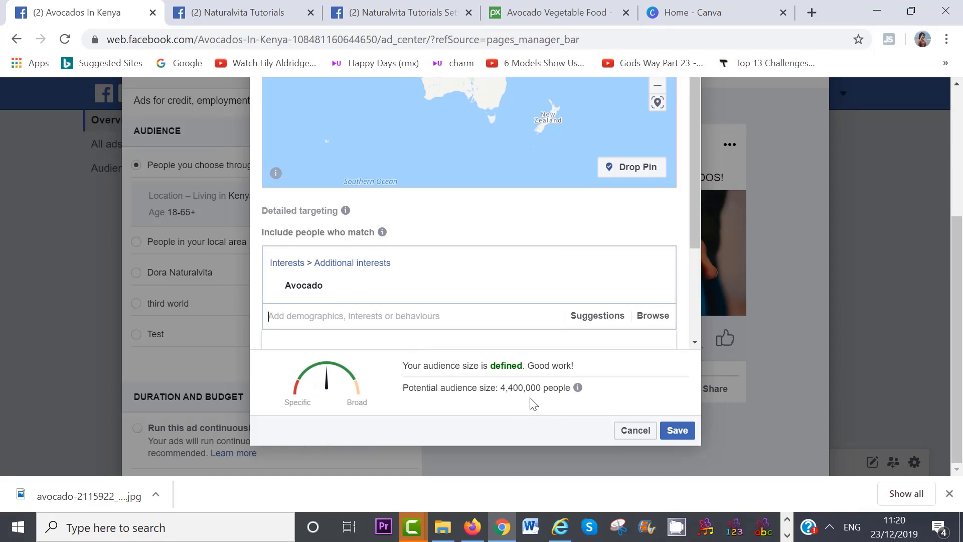
scroll(334, 237, "down", 2)
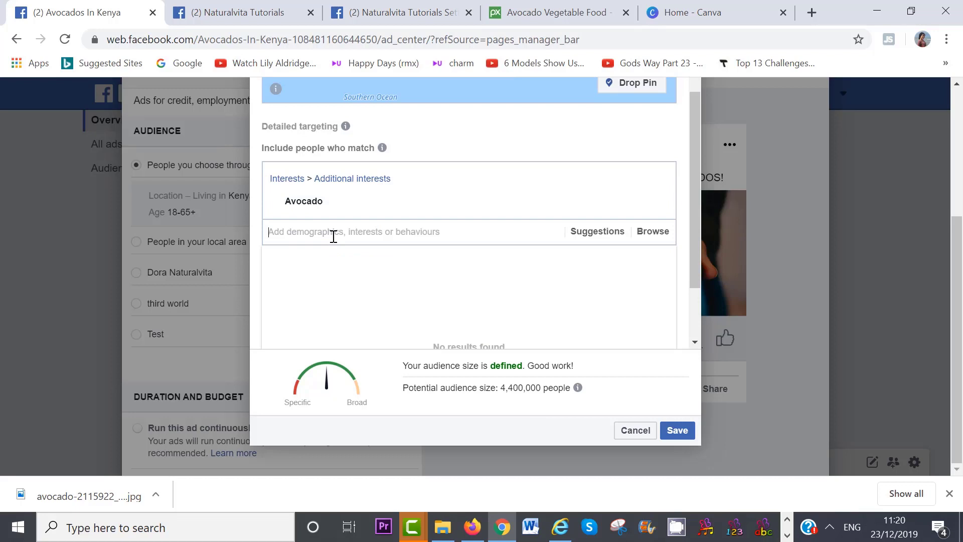
type("avo")
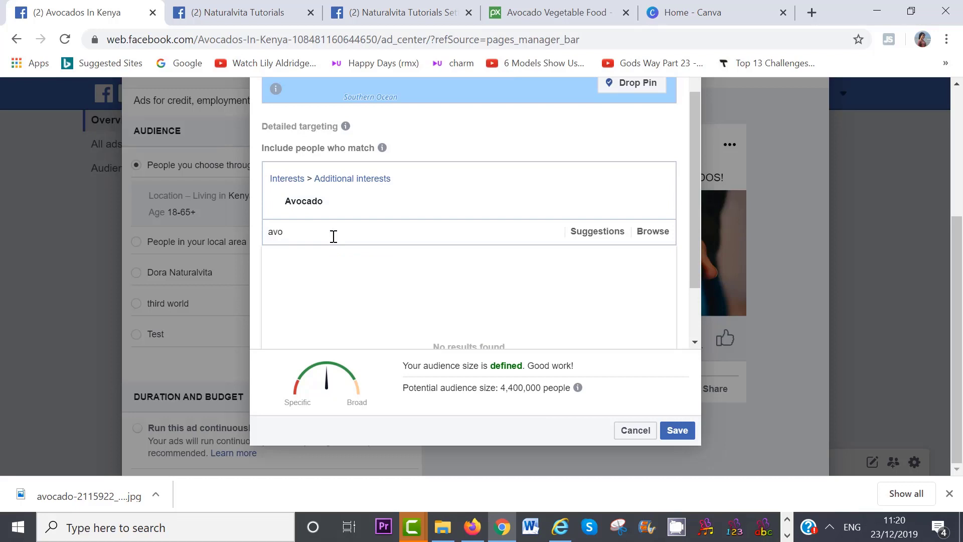
type("cado")
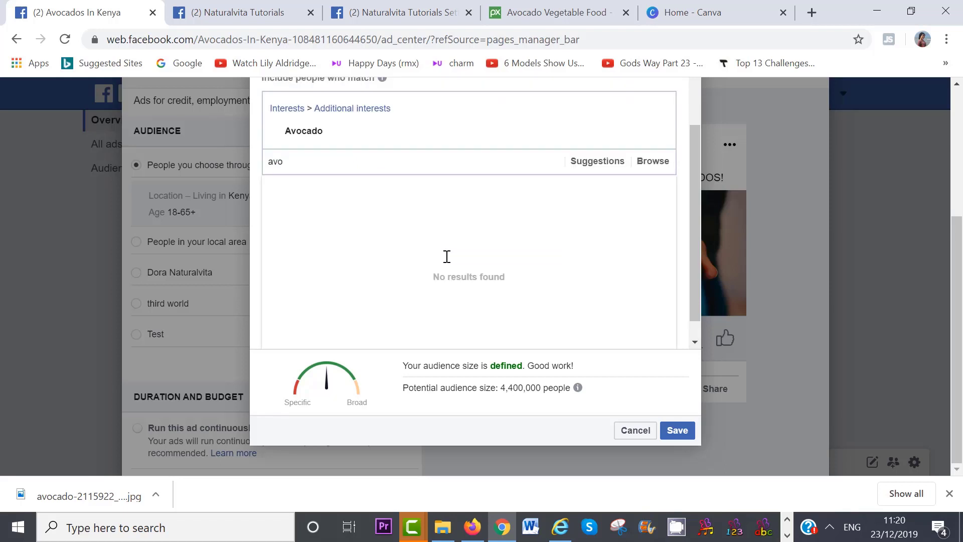
type("cado")
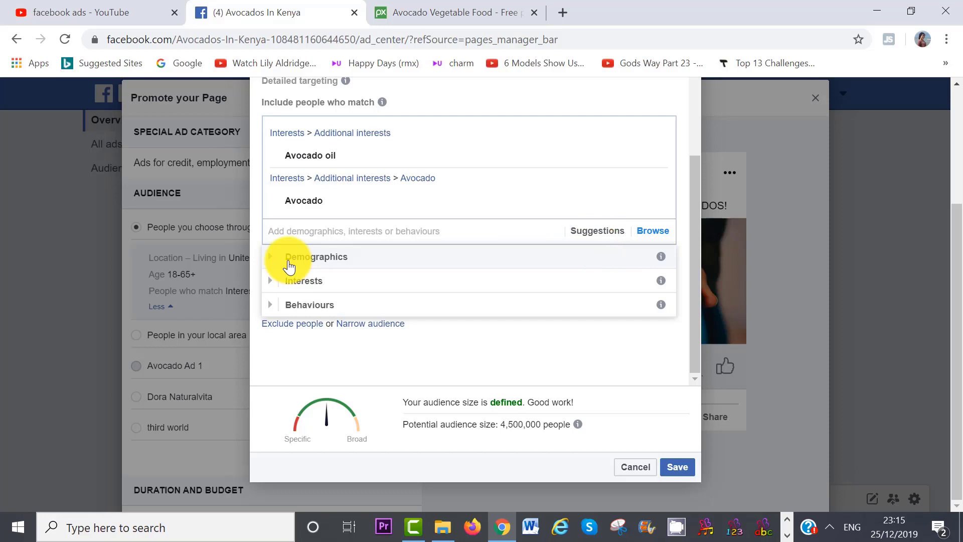
Browse Demographics > Financial > Income household income options, then close Browse keeping only Avocado.
left_click(273, 258)
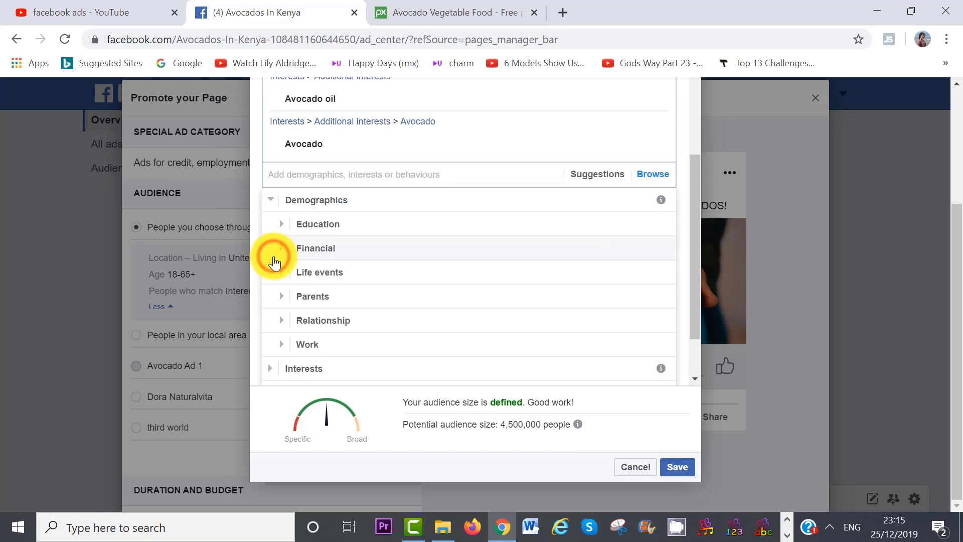
left_click(312, 249)
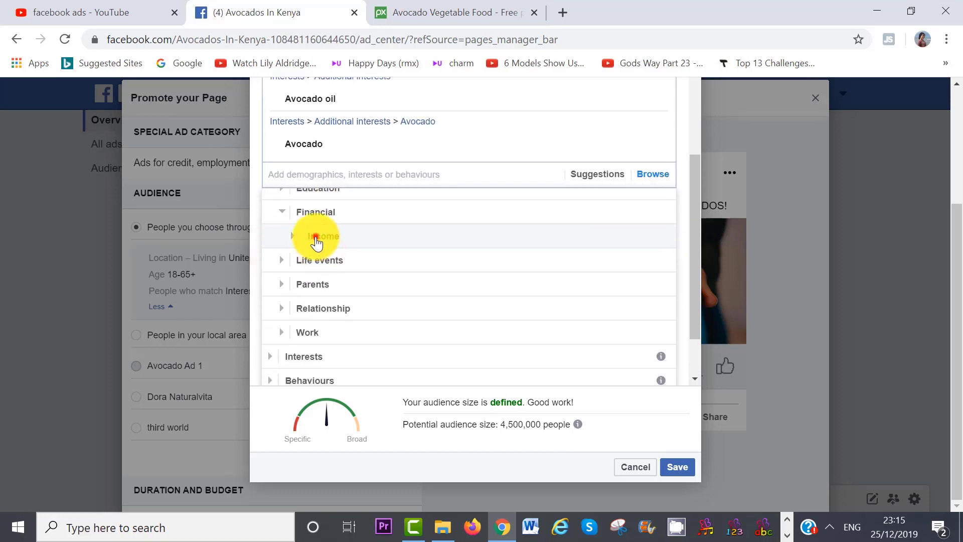
left_click(315, 242)
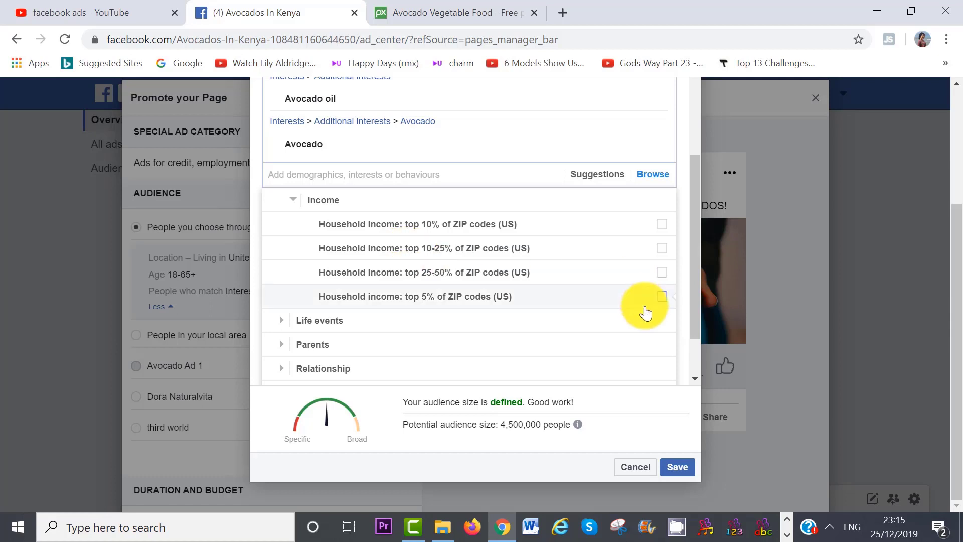
left_click(633, 466)
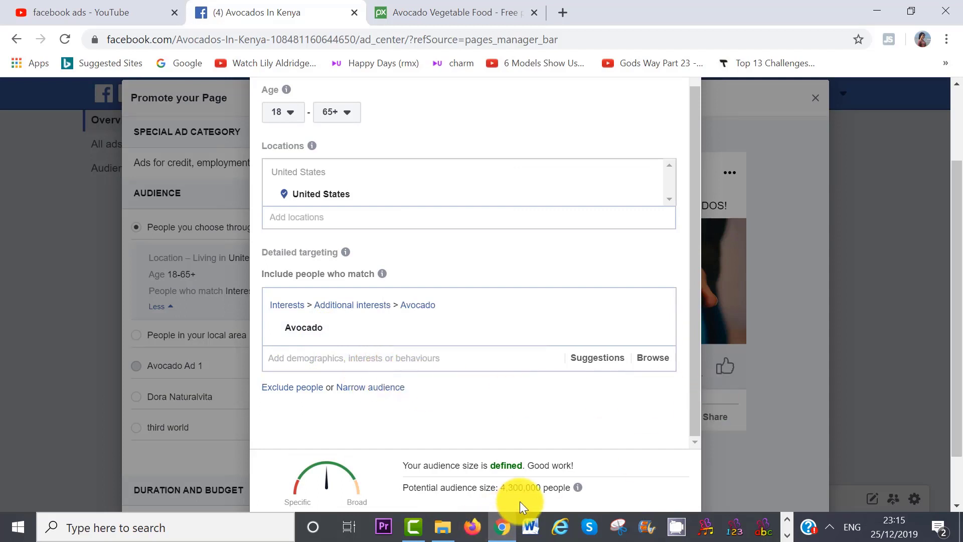
scroll(949, 433, "down", 2)
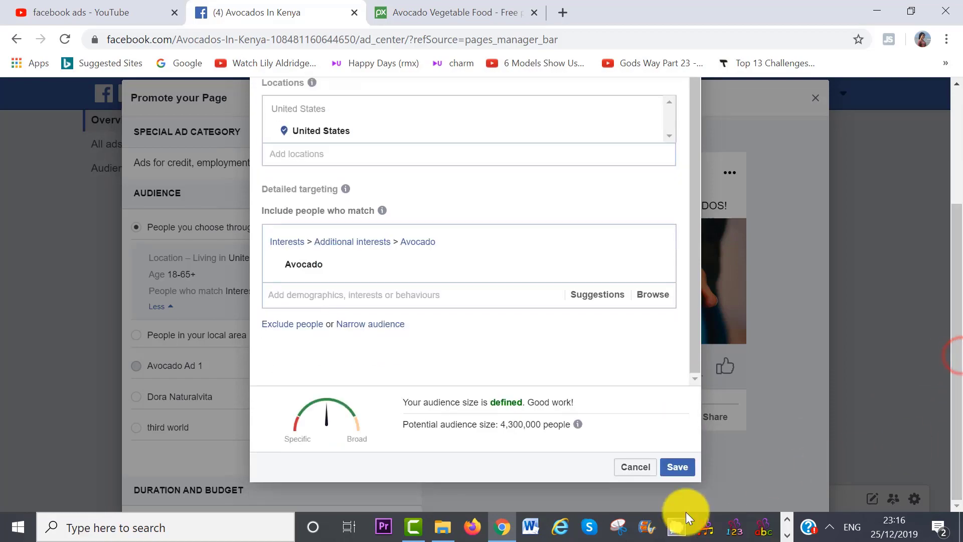
Save the audience, run the ad 7 days at $1.00 USD daily ($7.00 total), and check payment.
left_click(677, 467)
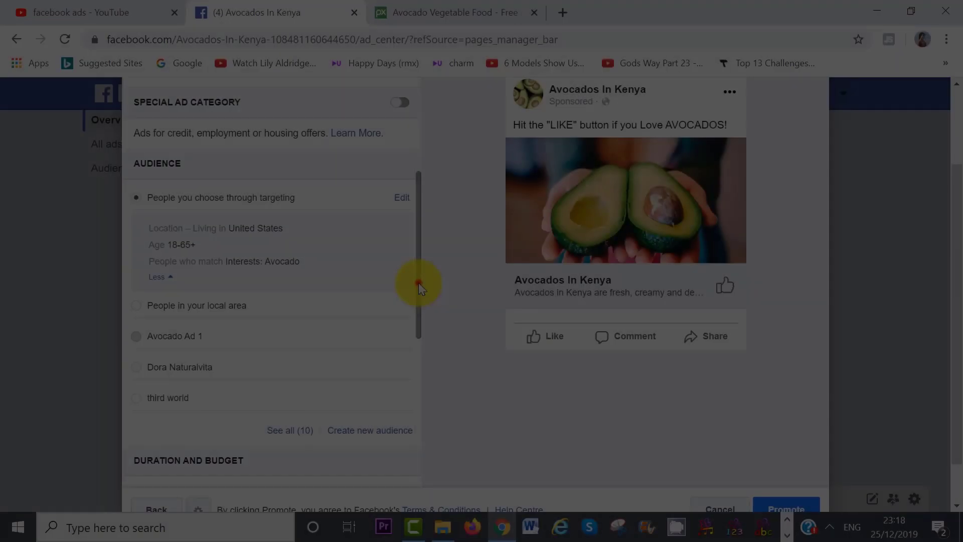
left_click_drag(418, 282, 417, 346)
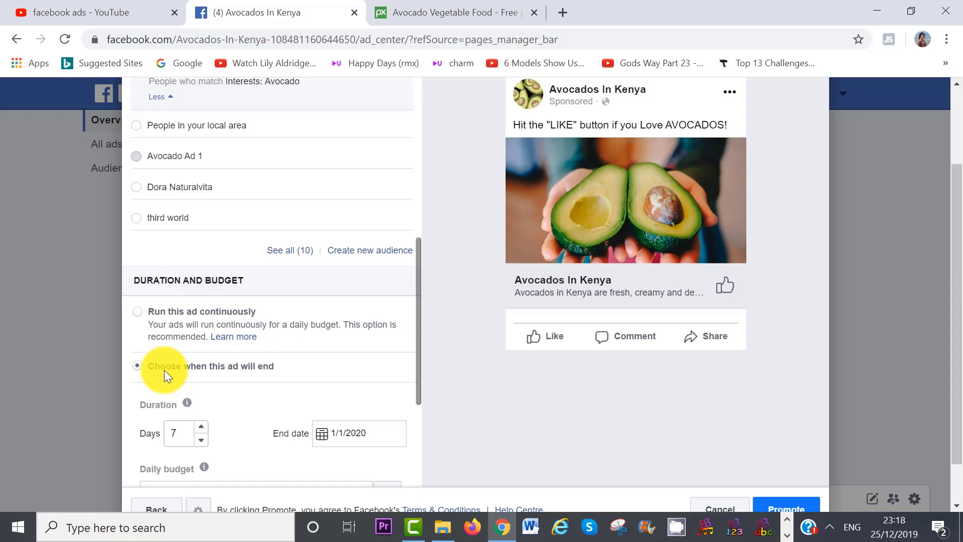
left_click_drag(418, 361, 420, 391)
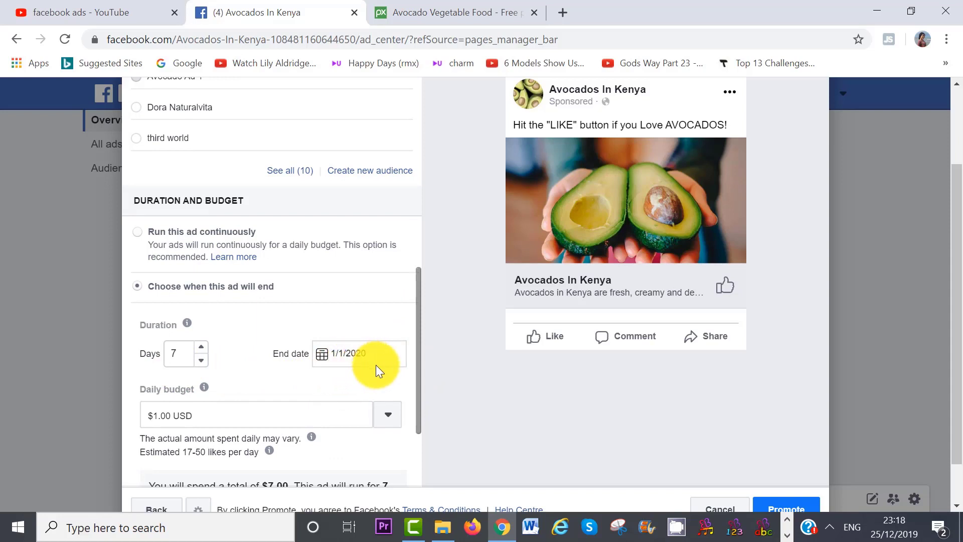
left_click_drag(414, 370, 416, 386)
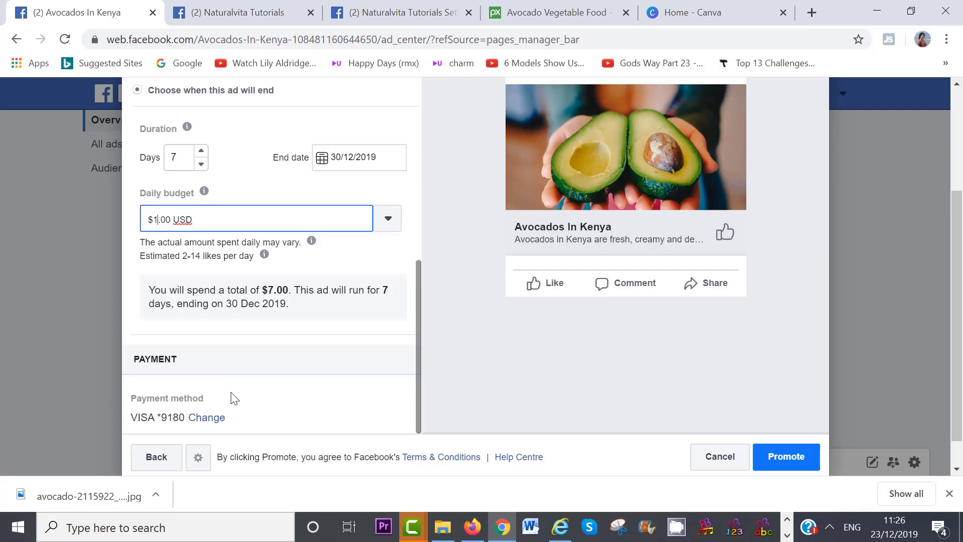
left_click(215, 422)
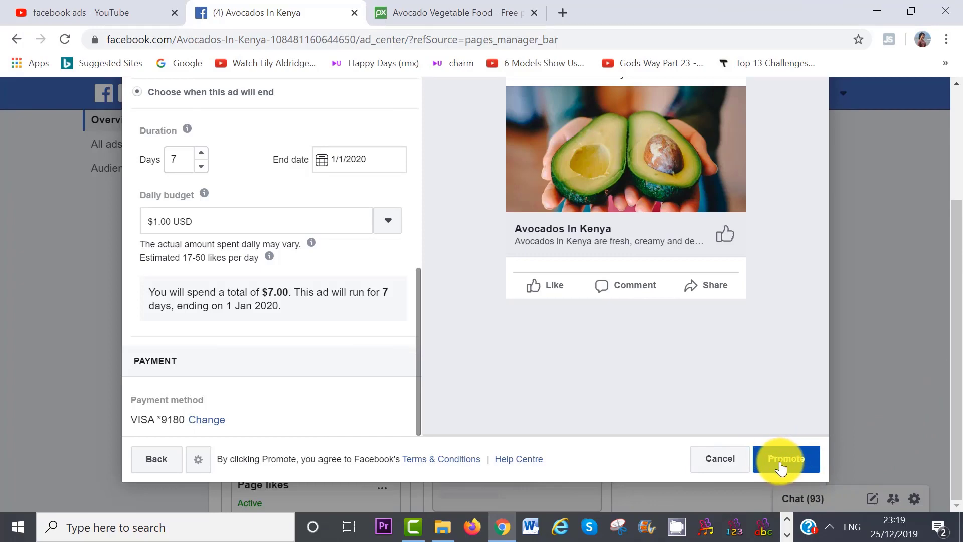
Submit and save the running Page likes ad, then view its results in Ad Centre.
left_click(781, 468)
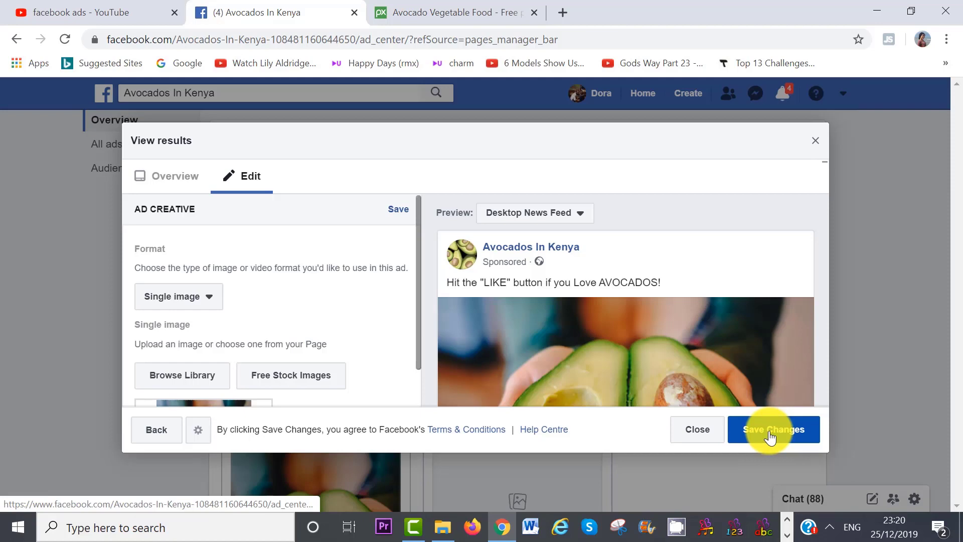
left_click(770, 433)
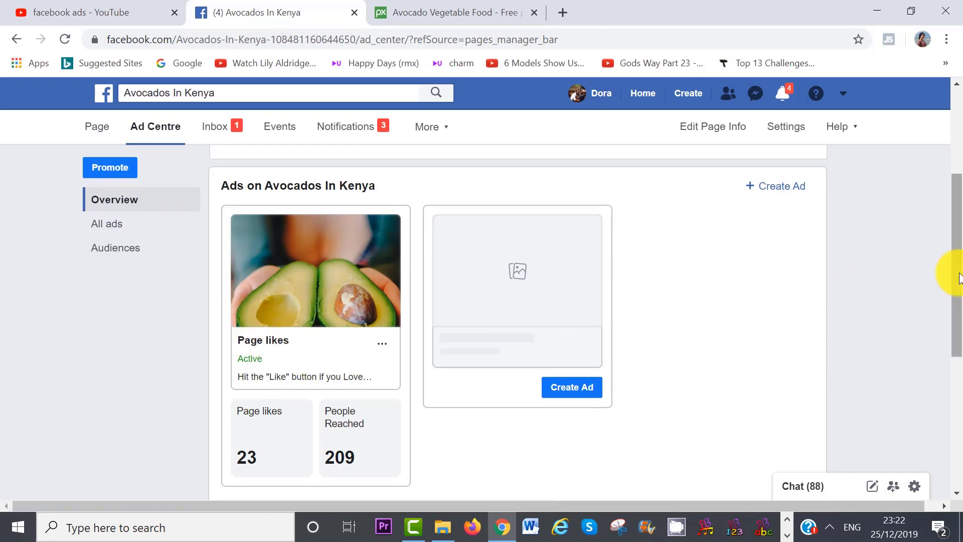
left_click_drag(954, 273, 954, 302)
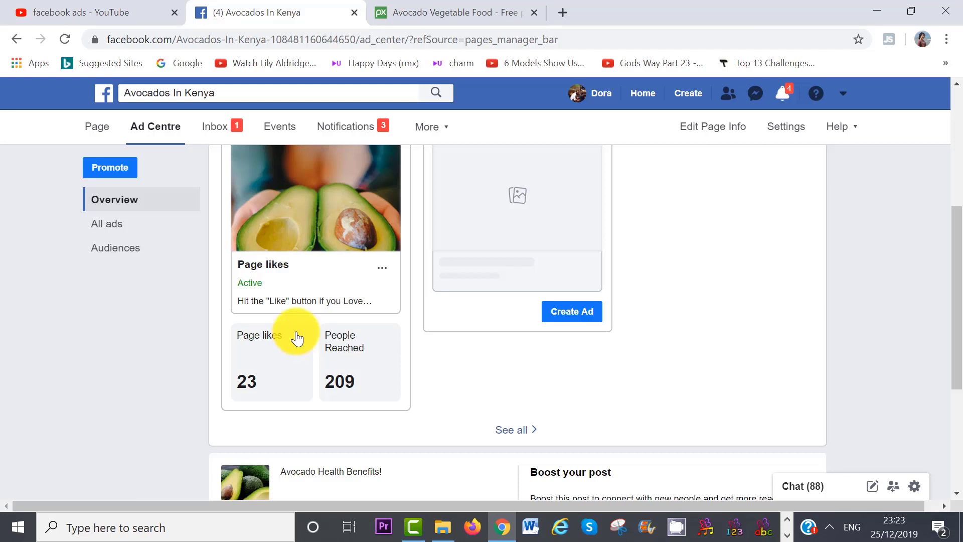
left_click(308, 229)
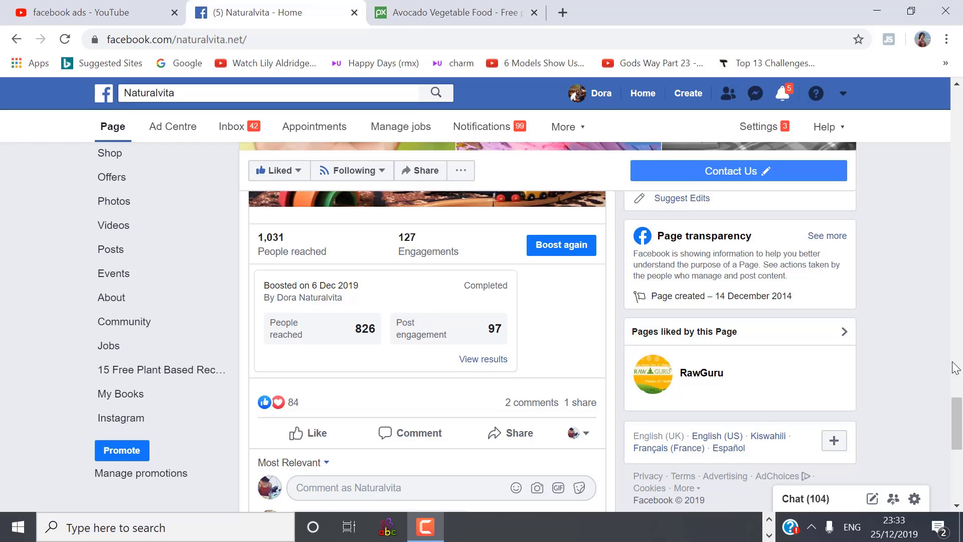
left_click_drag(961, 427, 961, 393)
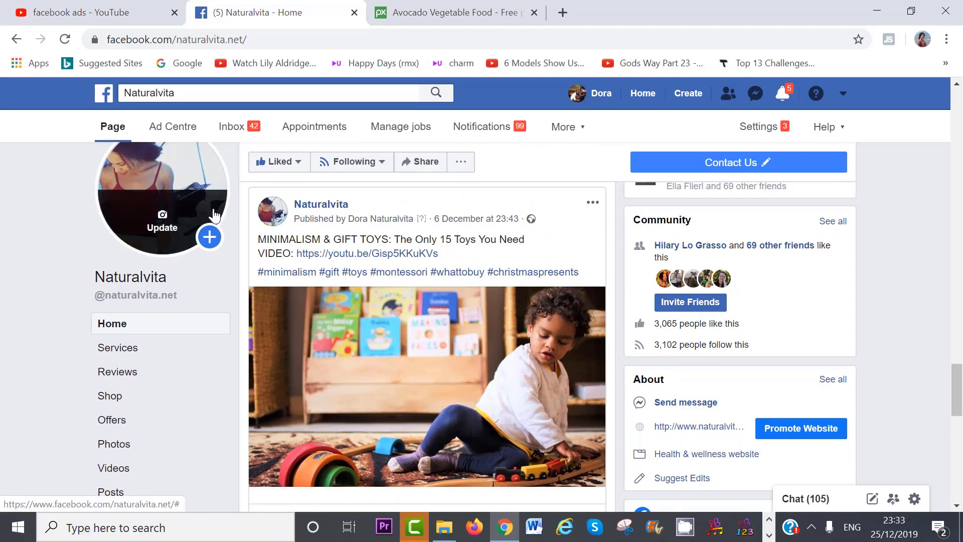
scroll(430, 360, "down", 5)
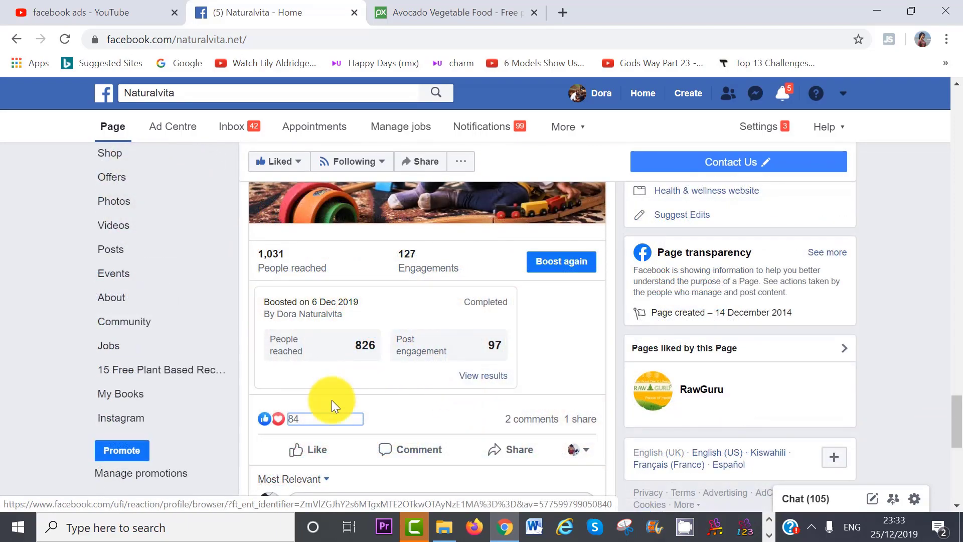
From the post's 84 reactions, invite the first six reactors to like Naturalvita.
left_click(297, 426)
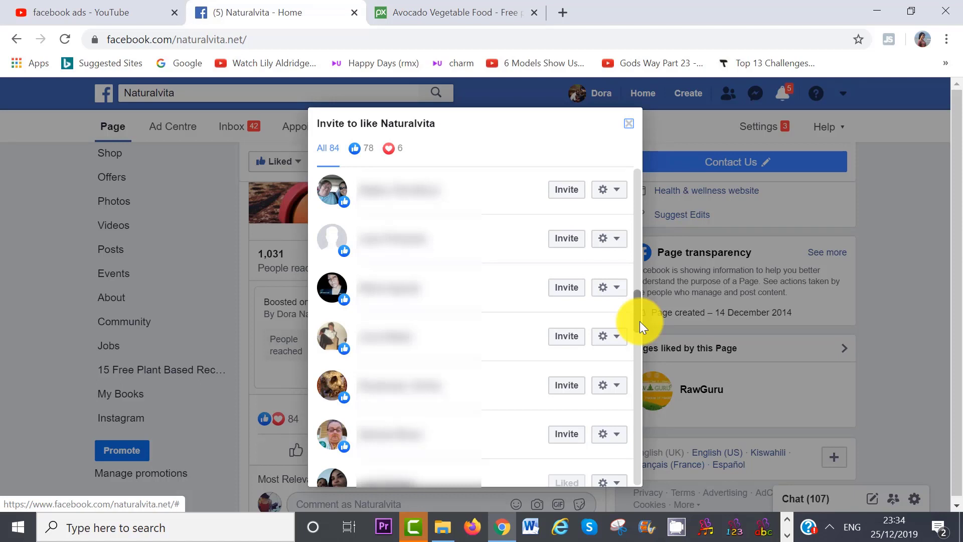
left_click(566, 189)
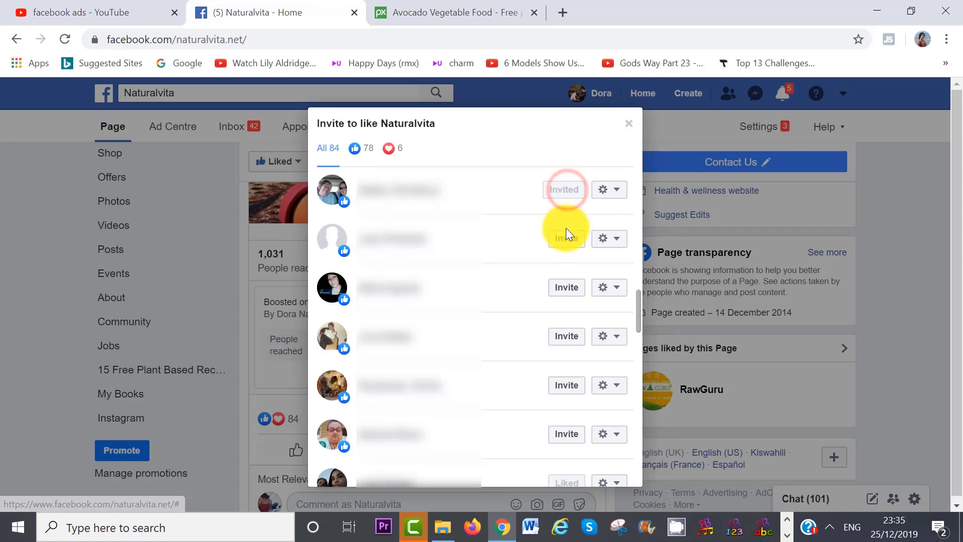
left_click(565, 240)
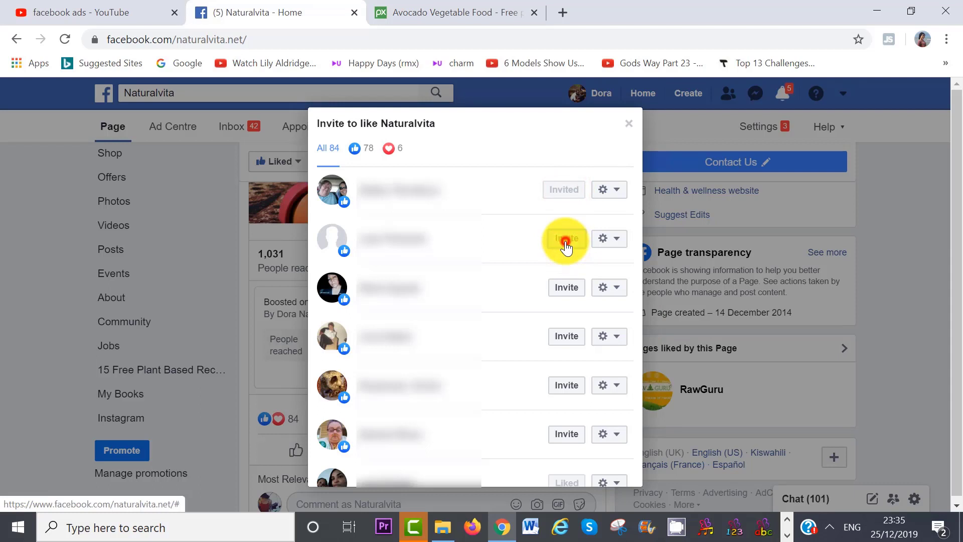
left_click(565, 292)
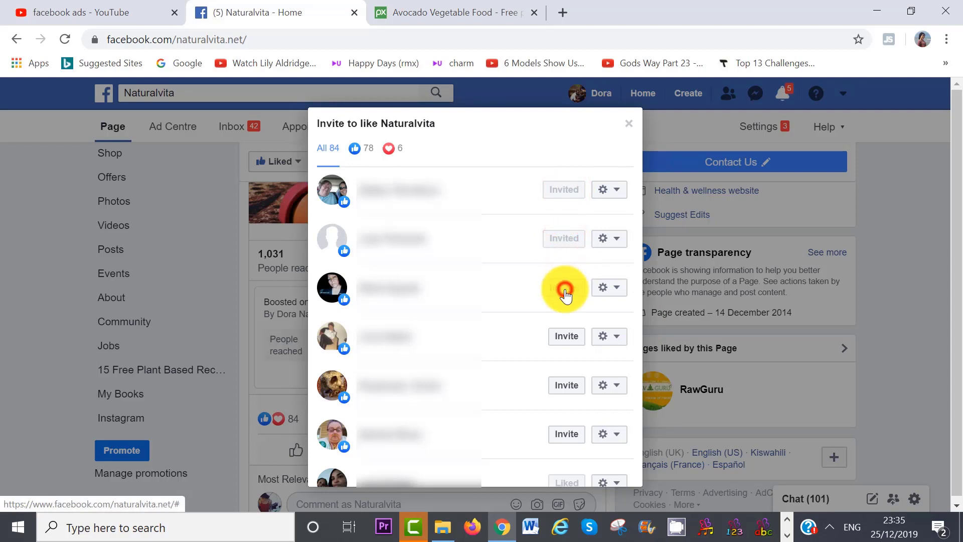
left_click(565, 335)
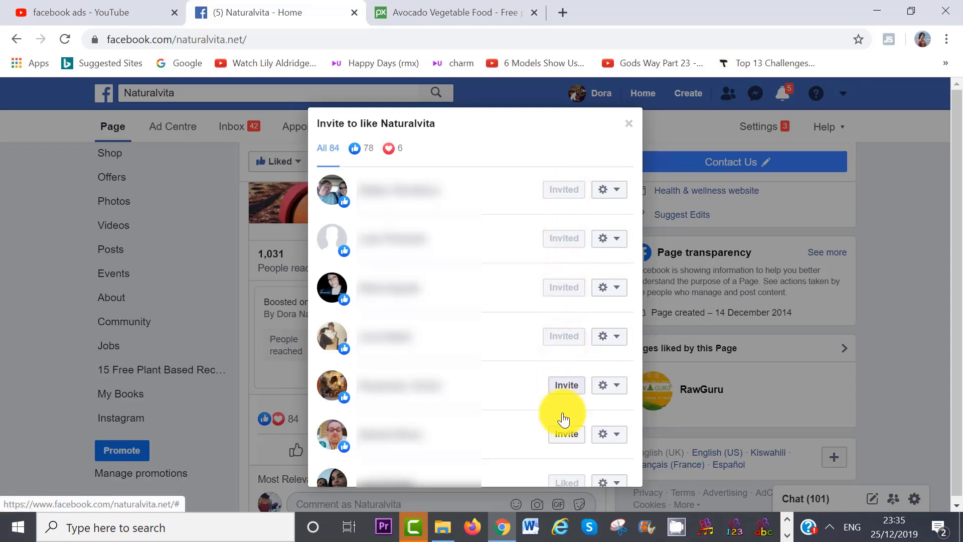
left_click(562, 391)
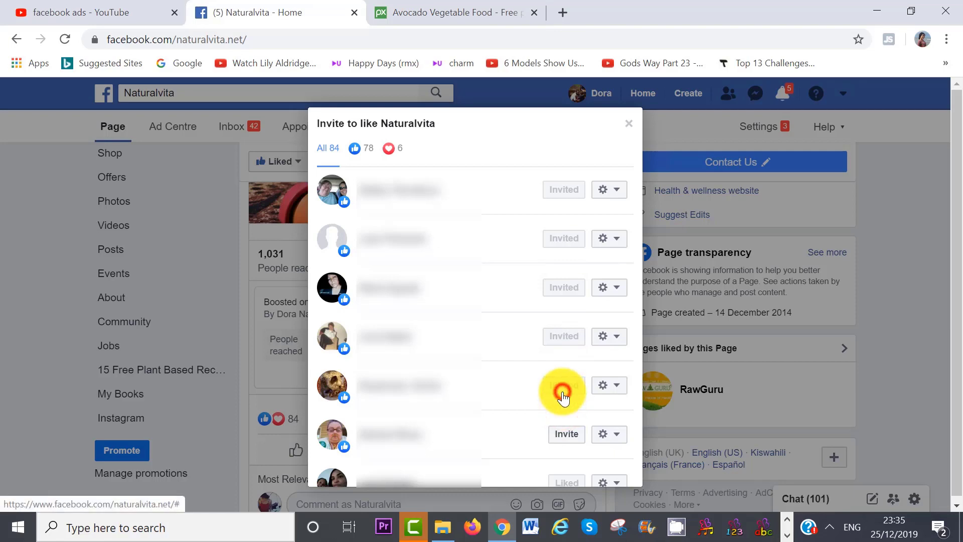
left_click(565, 434)
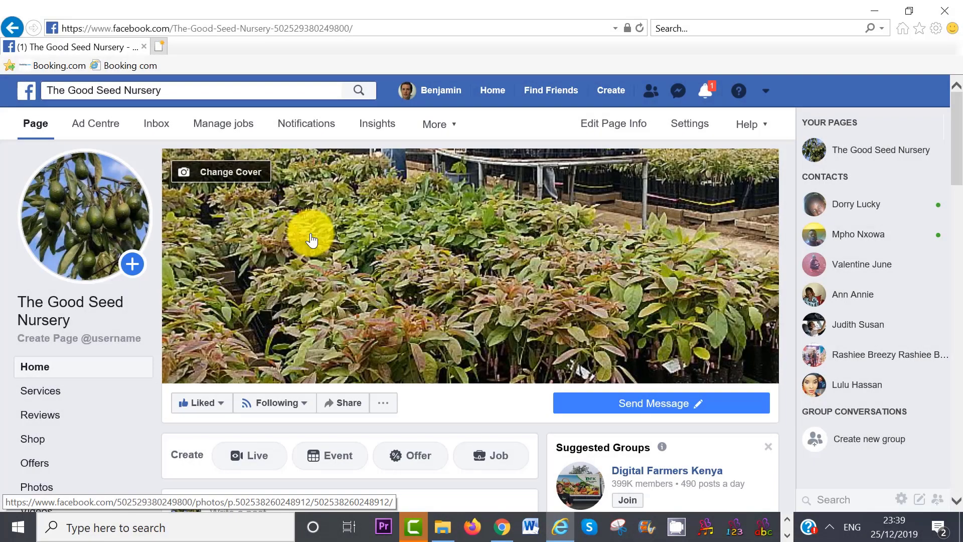
Open The Good Seed Nursery's Ad Centre and scroll down to its completed ads.
left_click(105, 128)
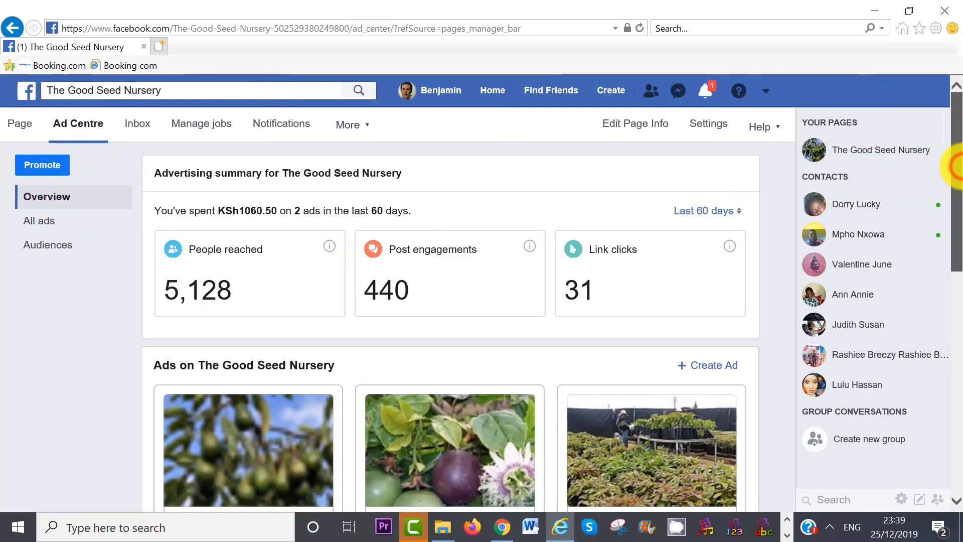
left_click_drag(961, 165, 961, 268)
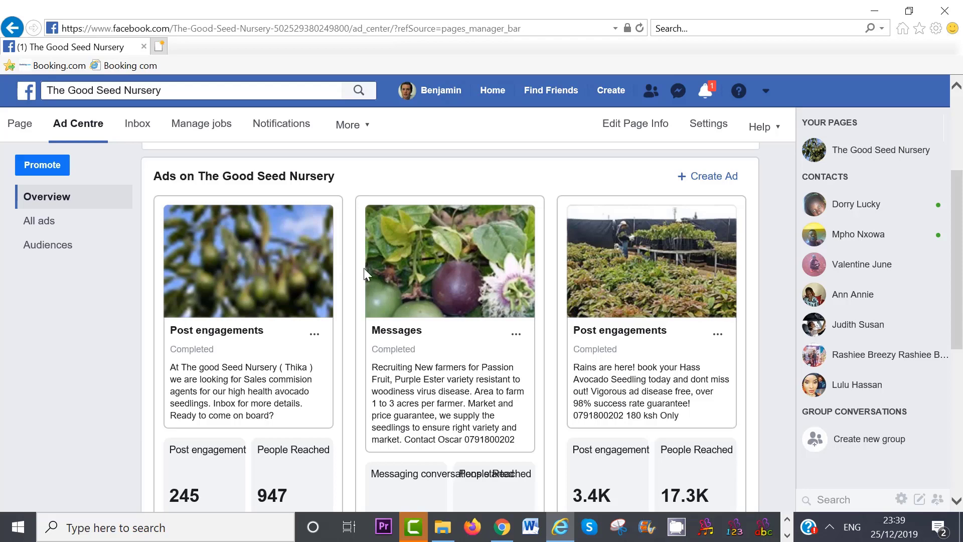
Review the Hass avocado seedling ad's Performance and Activity results, then close the results dialog.
left_click(644, 284)
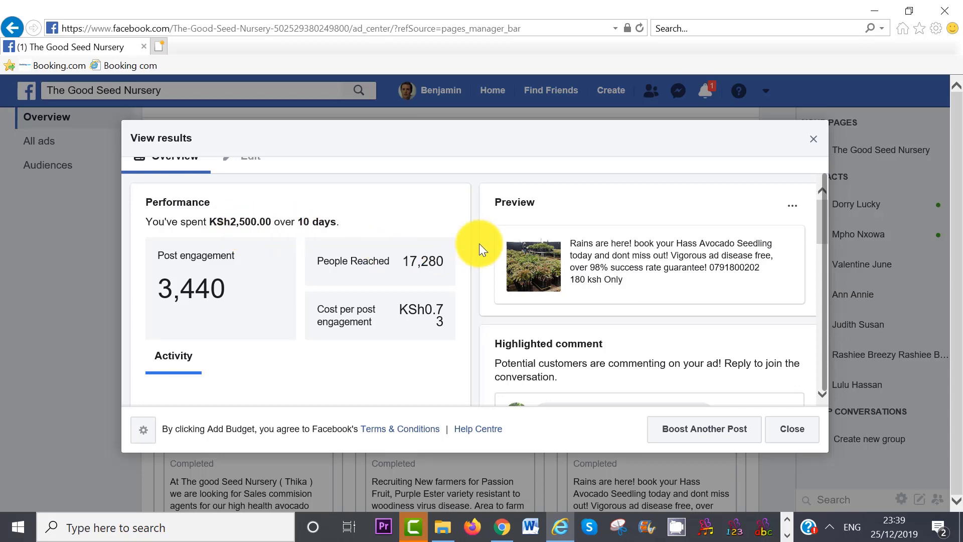
left_click_drag(821, 214, 823, 222)
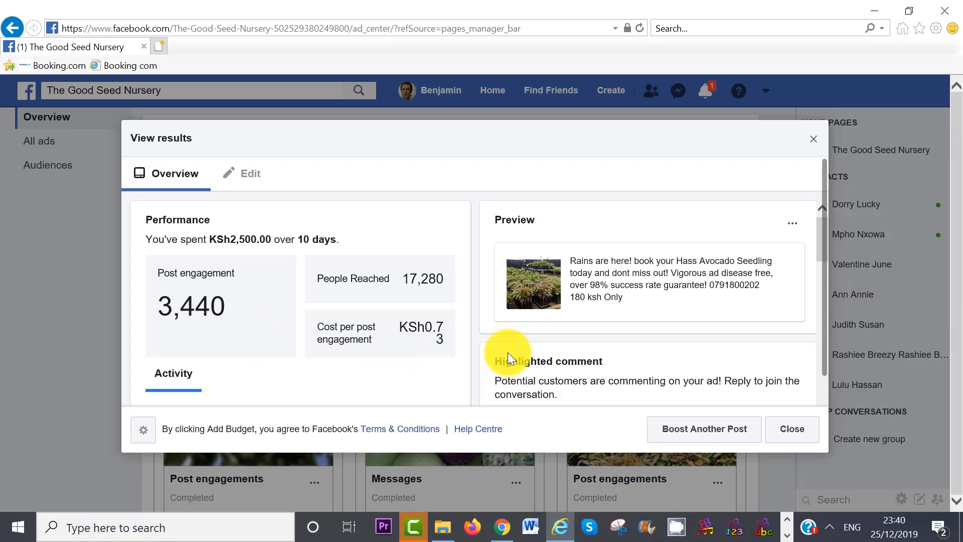
scroll(821, 242, "down", 3)
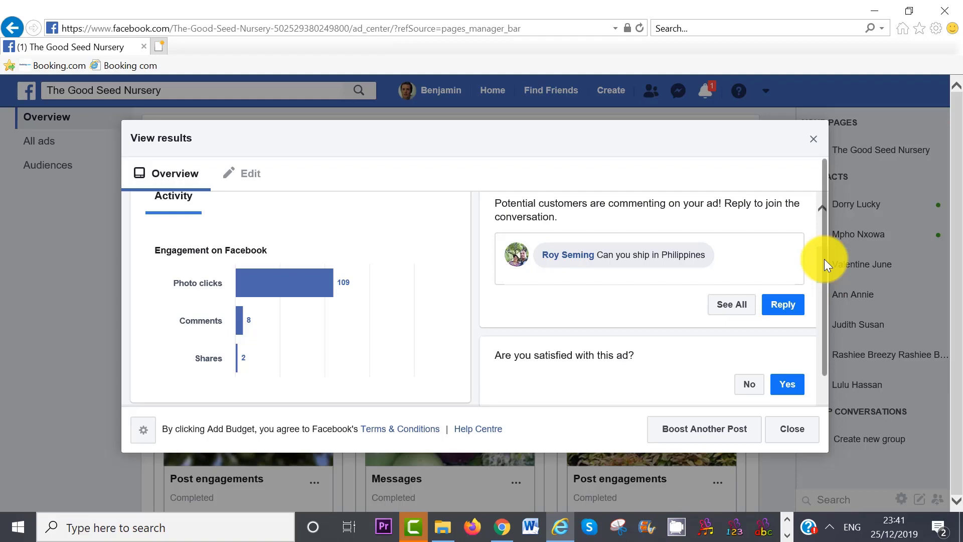
left_click(820, 140)
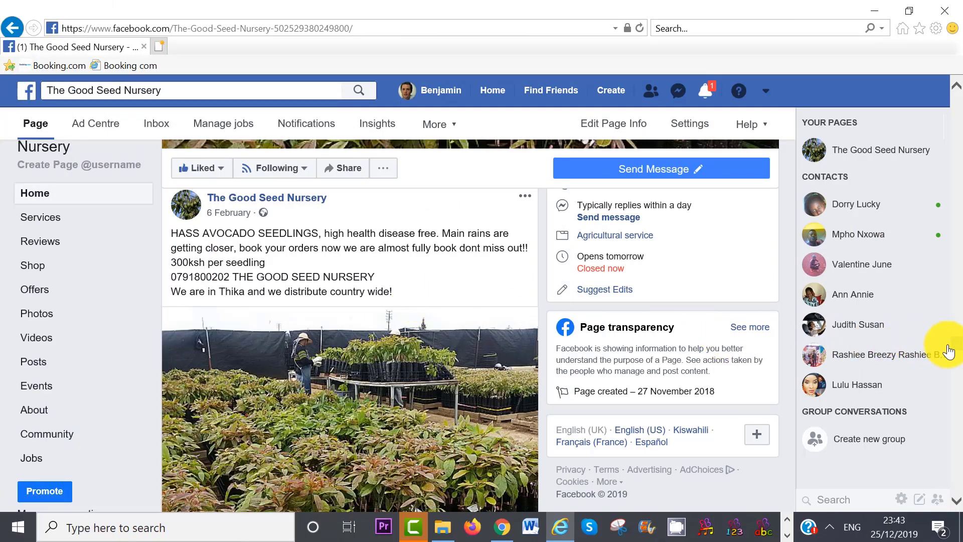
left_click_drag(960, 344, 960, 344)
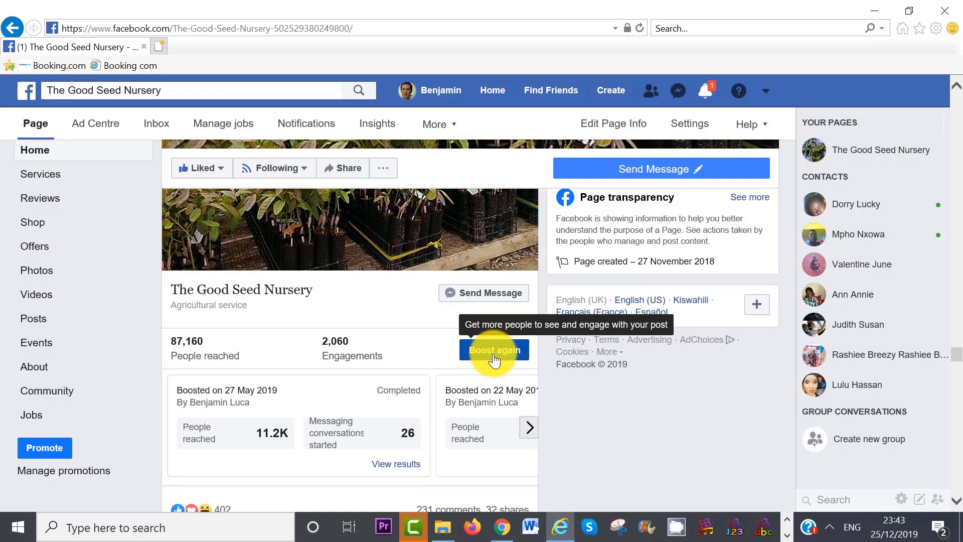
Boost the seedlings post again and inspect Audience2: Kenyan locations, ages 25–65+, Avocado interest.
left_click(494, 351)
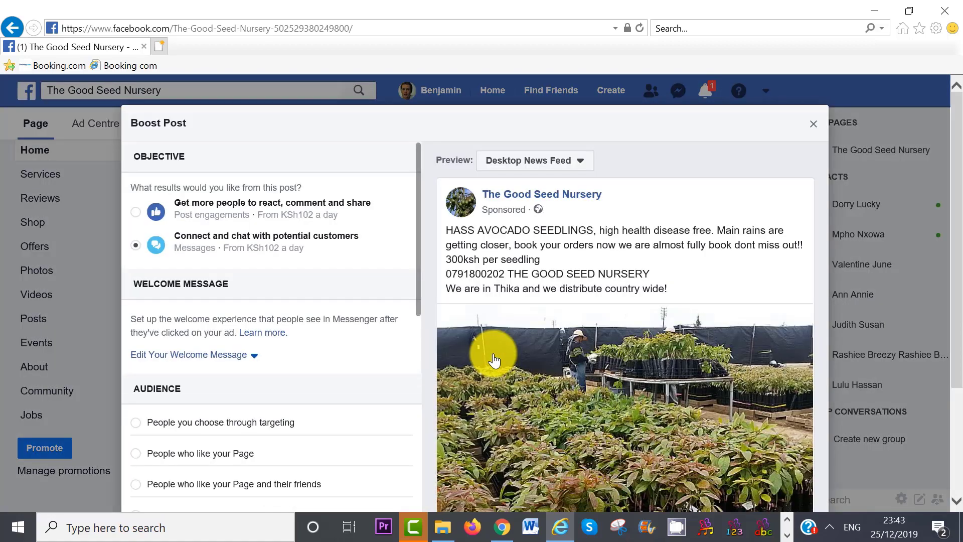
scroll(507, 296, "down", 1)
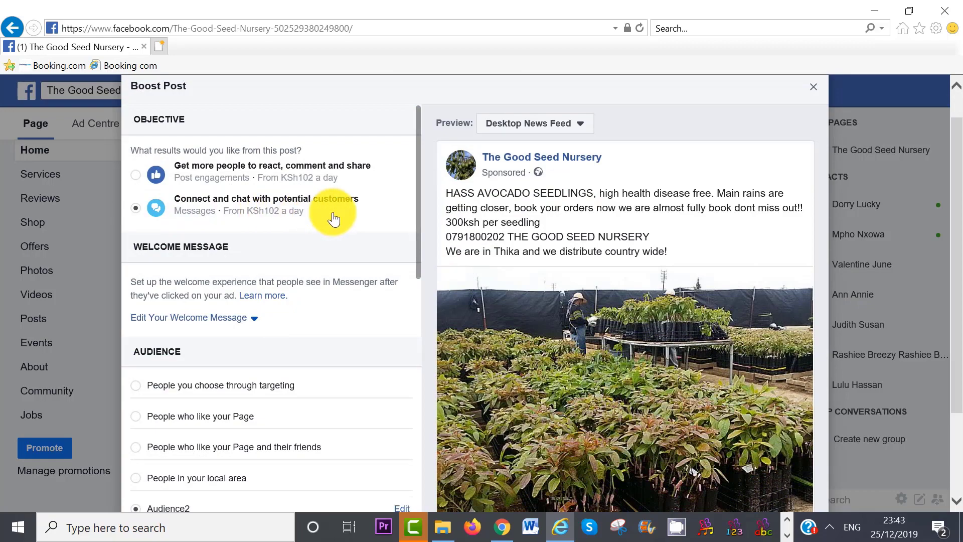
scroll(952, 279, "down", 3)
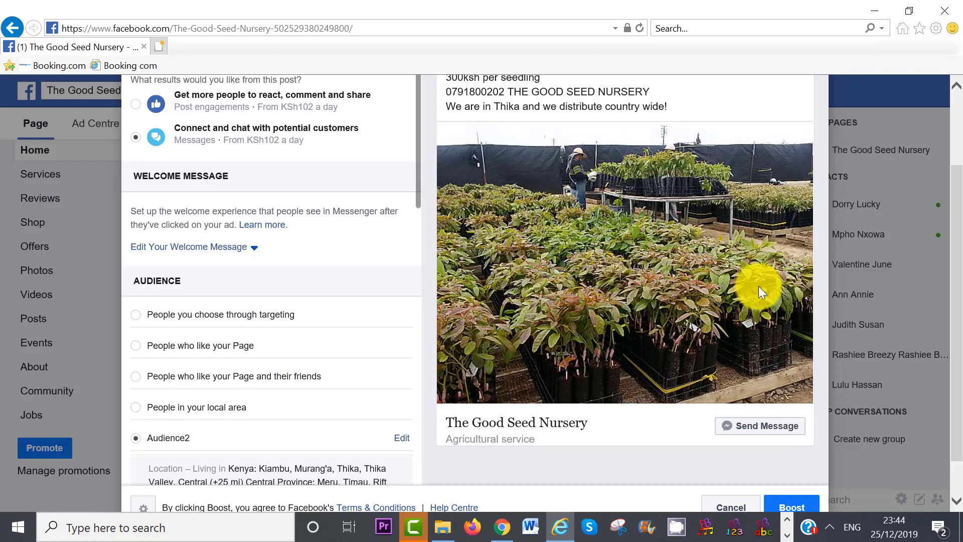
scroll(945, 333, "up", 3)
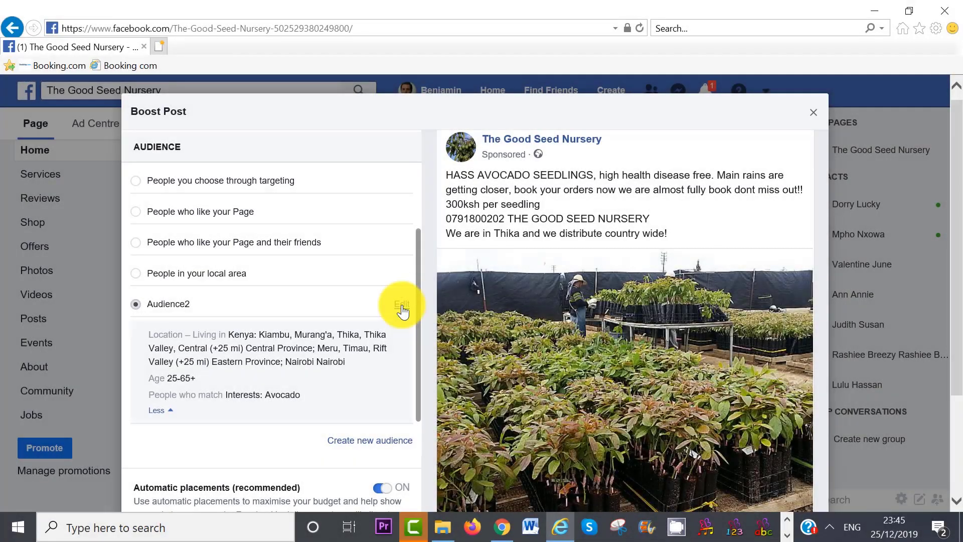
left_click(401, 308)
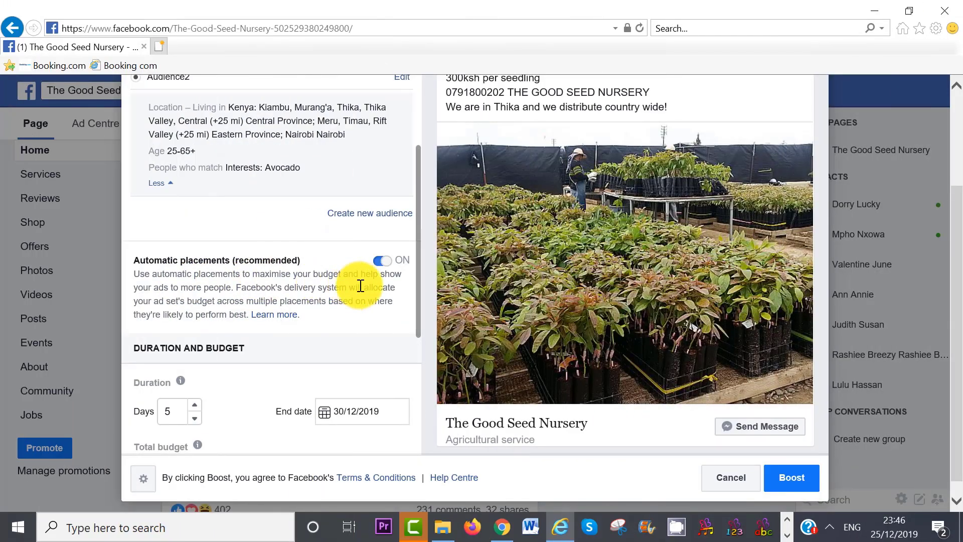
Switch off automatic placements and untick Messenger and Instagram, leaving Facebook-only placement.
left_click(380, 266)
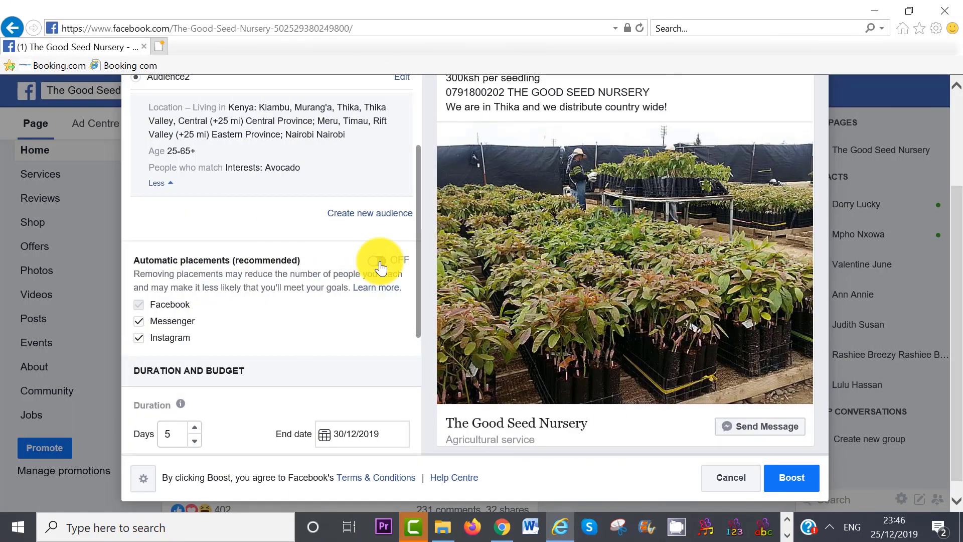
left_click_drag(415, 263, 418, 288)
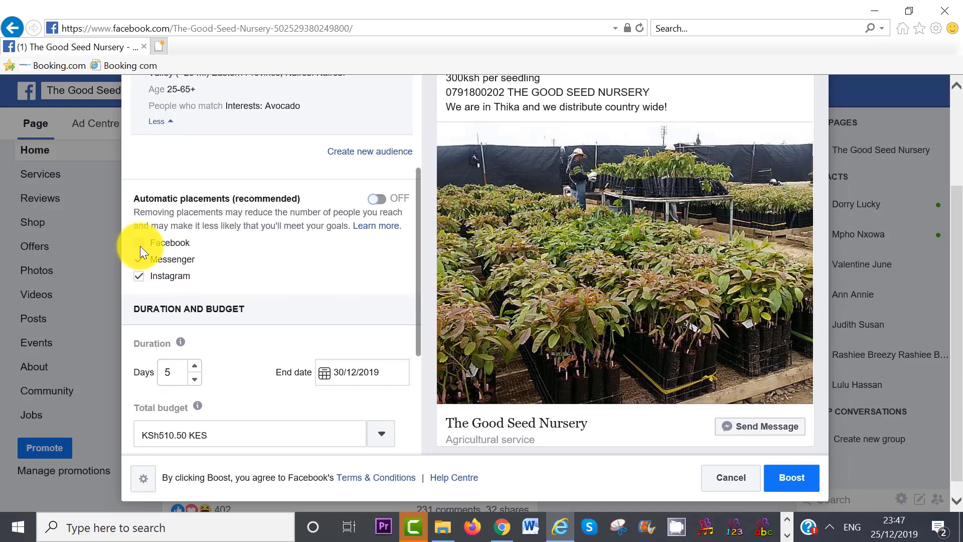
left_click(142, 258)
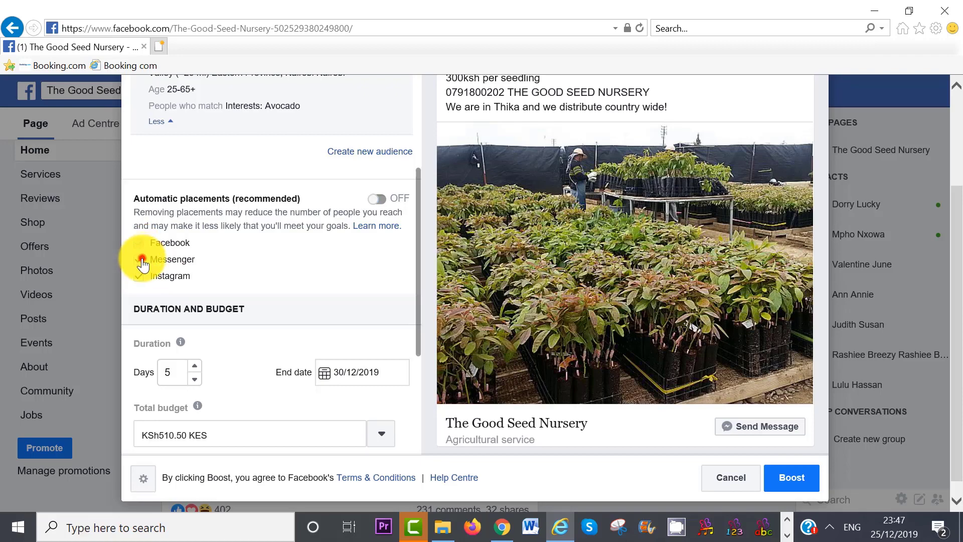
left_click(142, 278)
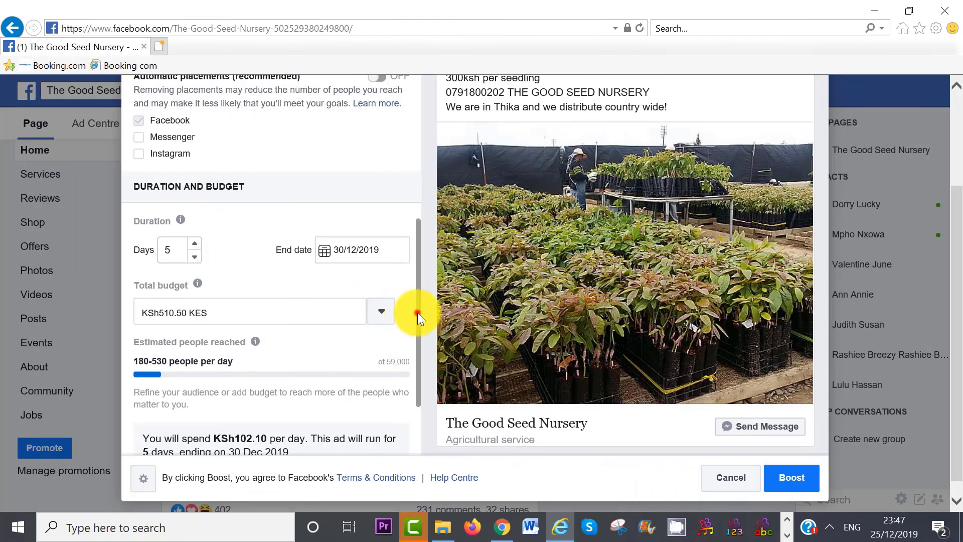
left_click_drag(417, 312, 424, 332)
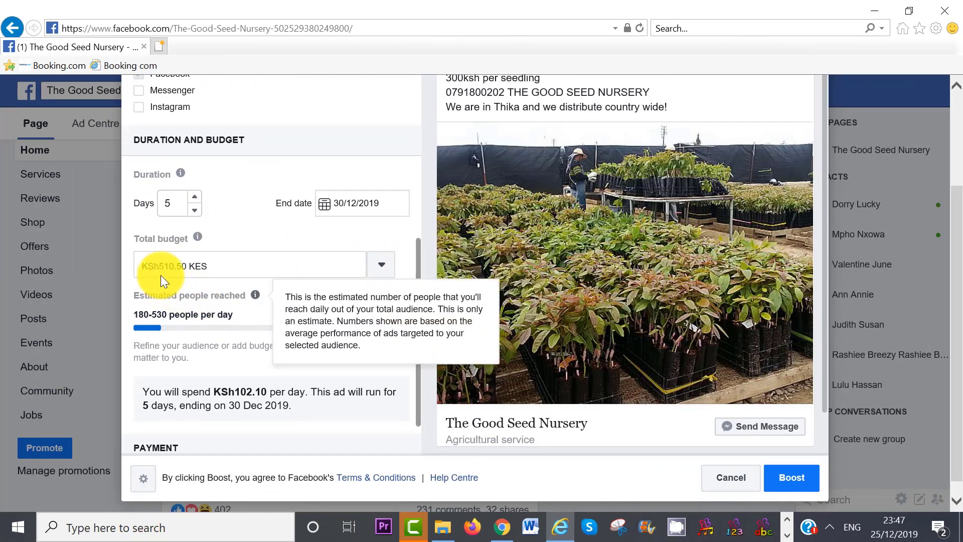